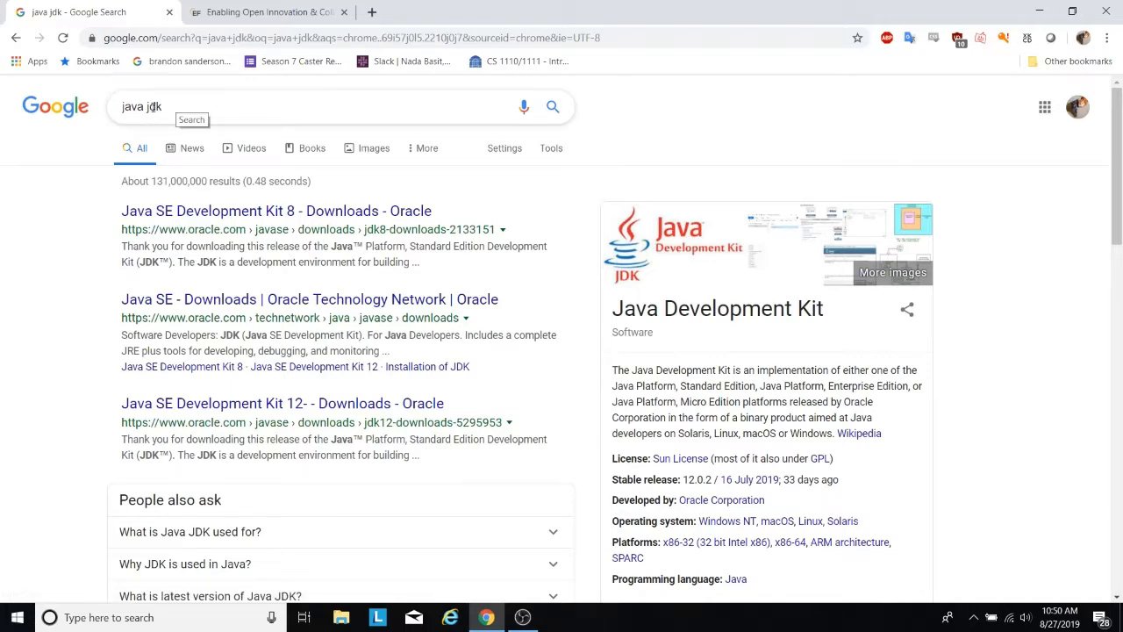
Open Oracle's Java SE Development Kit 8 download page, accept the 8u221 license agreement and request jdk-8u221-windows-x64.exe.
left_click(210, 210)
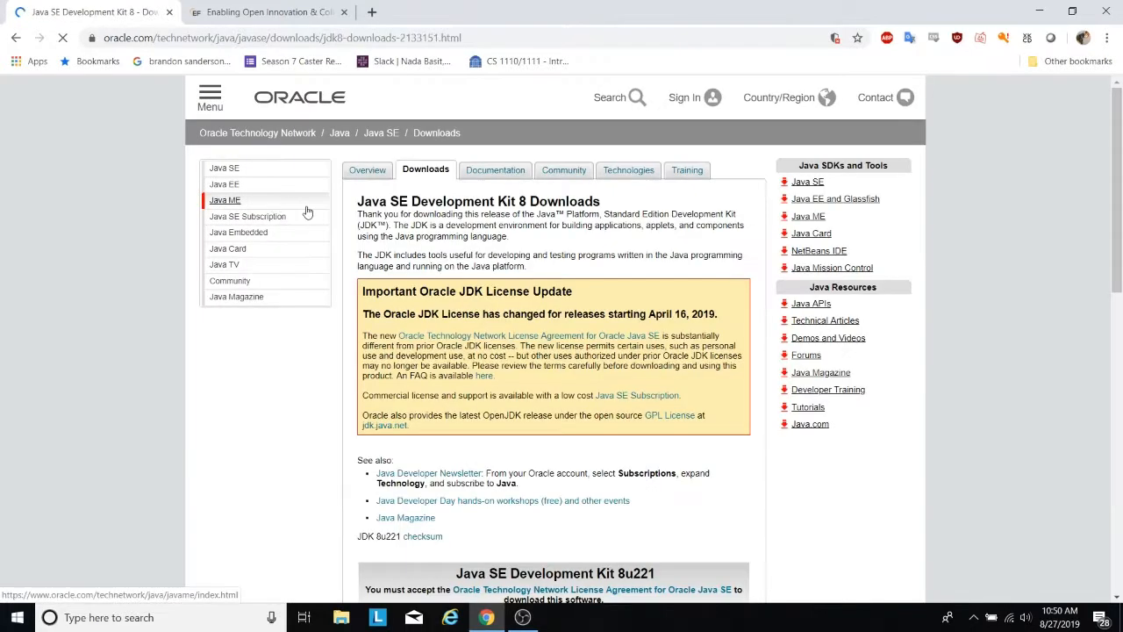
scroll(559, 264, "down", 2)
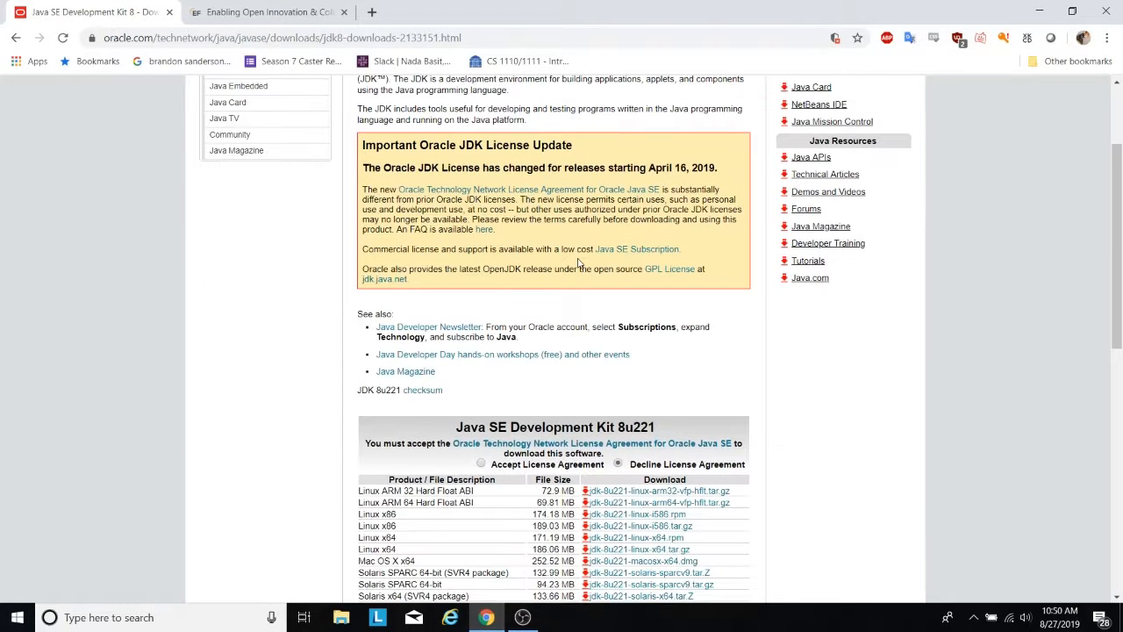
scroll(578, 261, "down", 2)
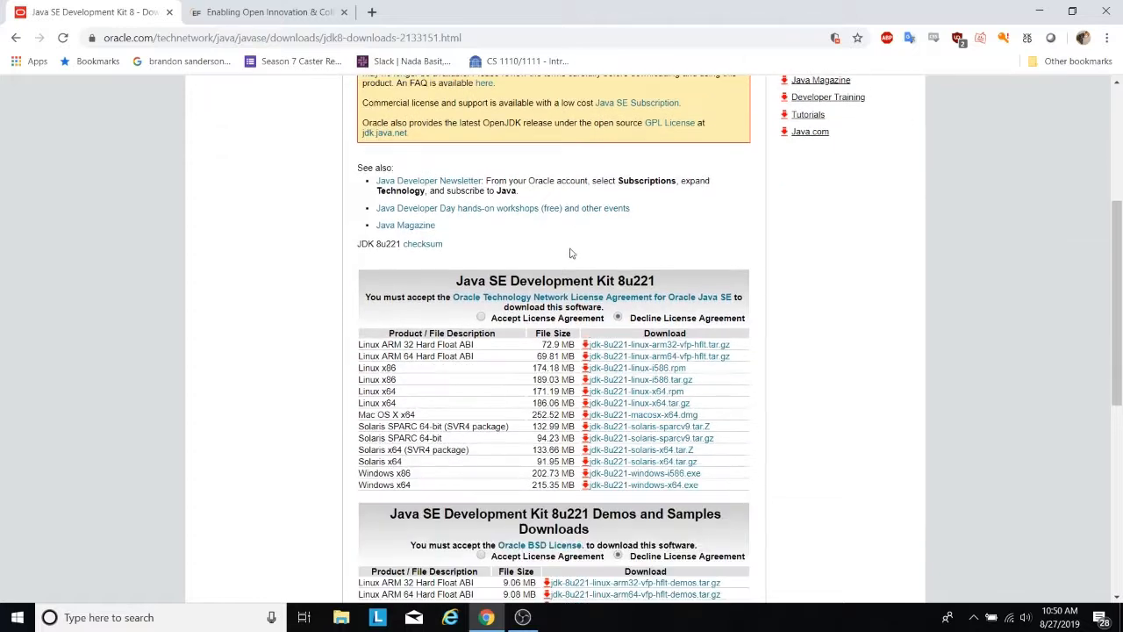
left_click(481, 318)
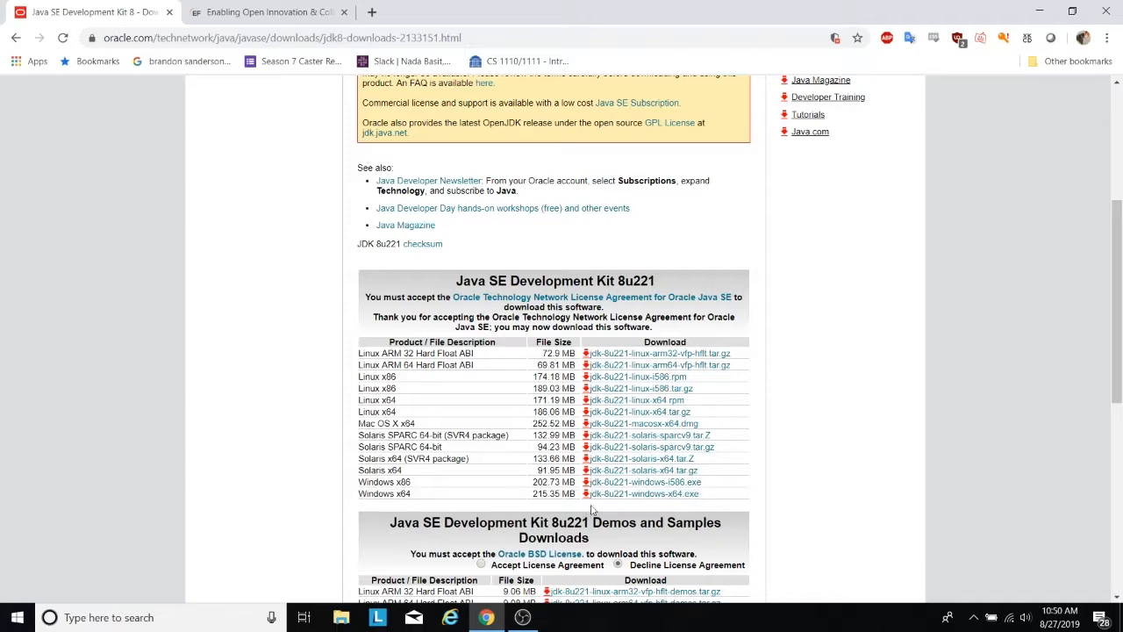
left_click(616, 496)
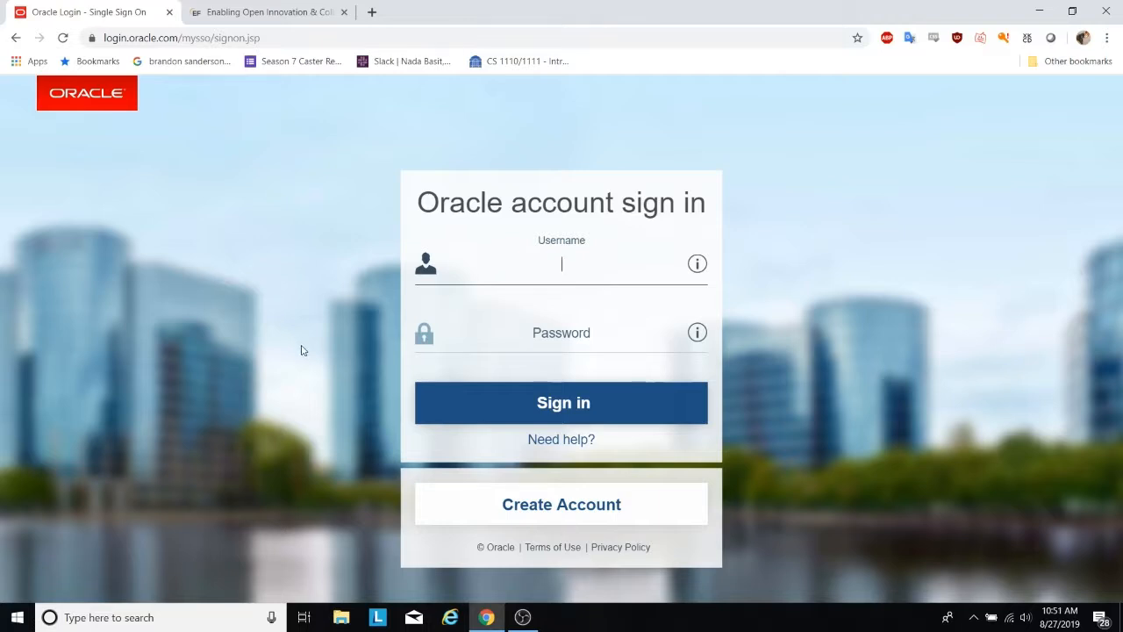
left_click(523, 616)
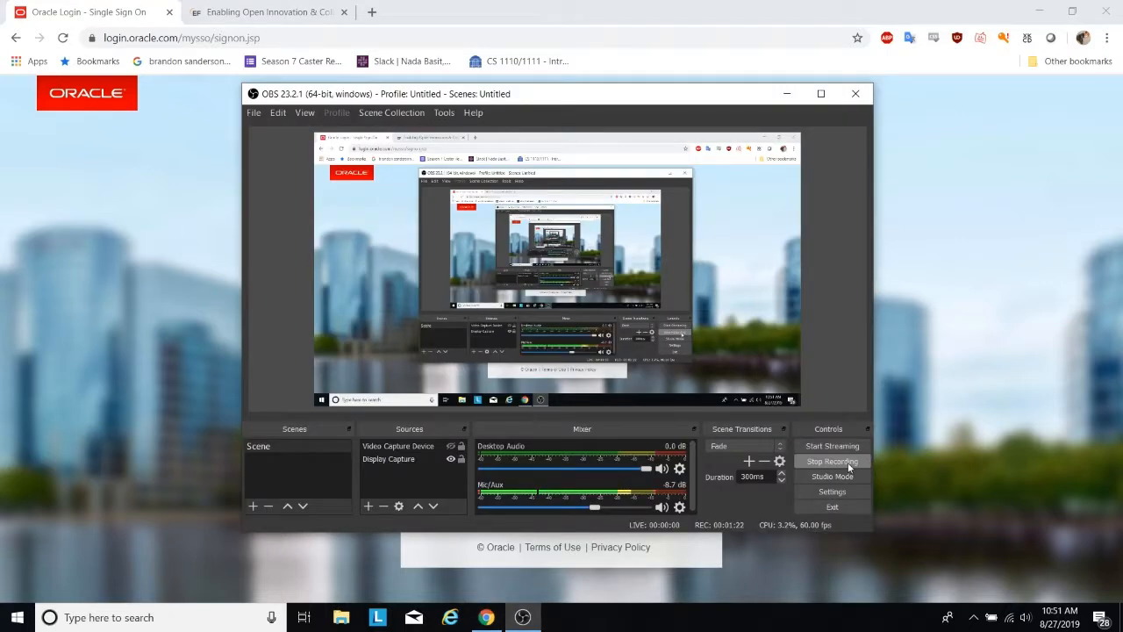
left_click(848, 461)
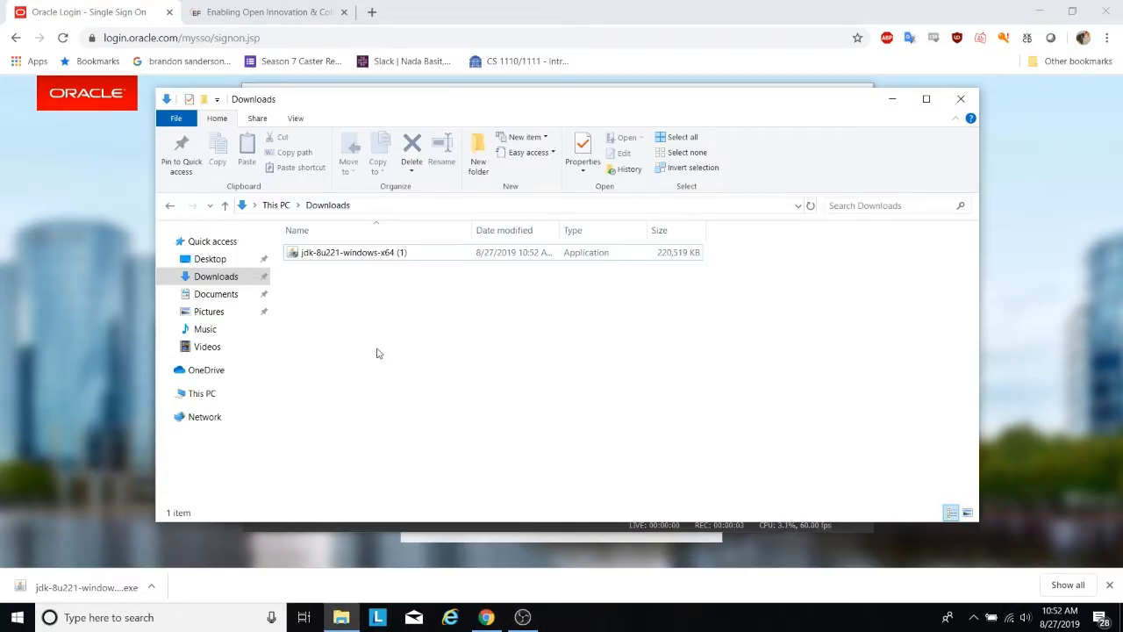
Run the downloaded jdk-8u221-windows-x64 installer and install the JDK and JRE with the default features and folders.
double_click(366, 259)
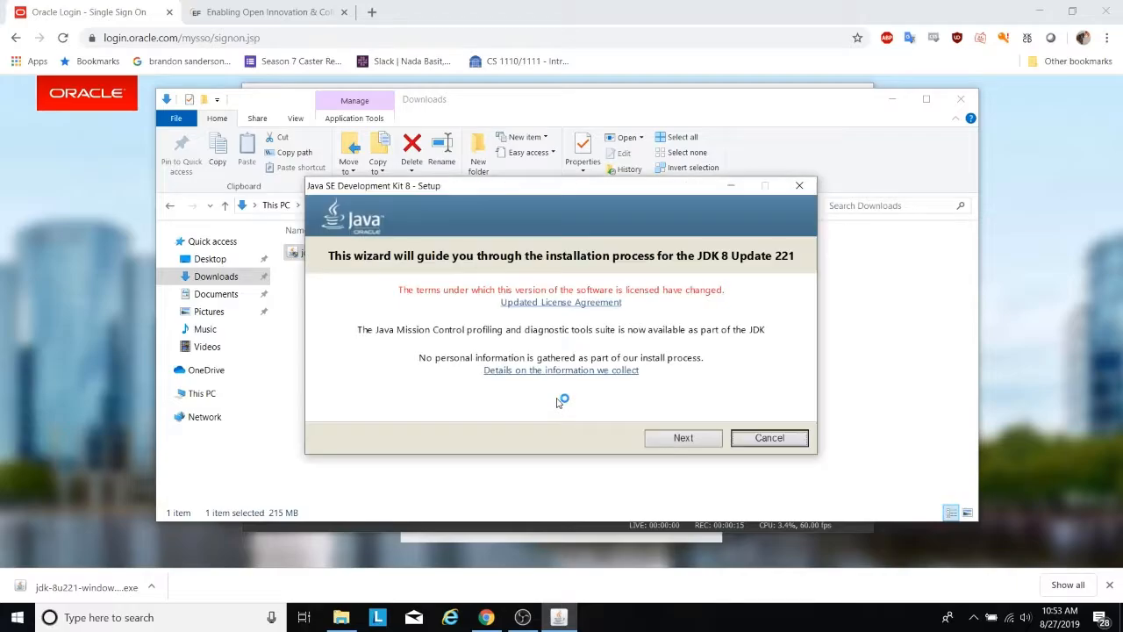
left_click(692, 442)
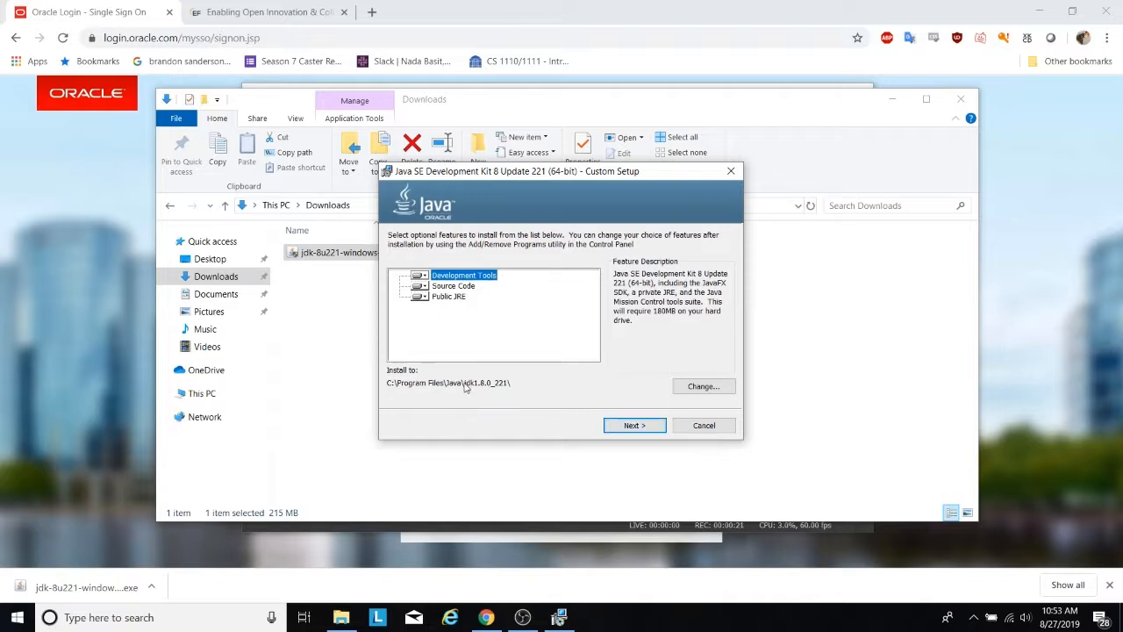
left_click(638, 428)
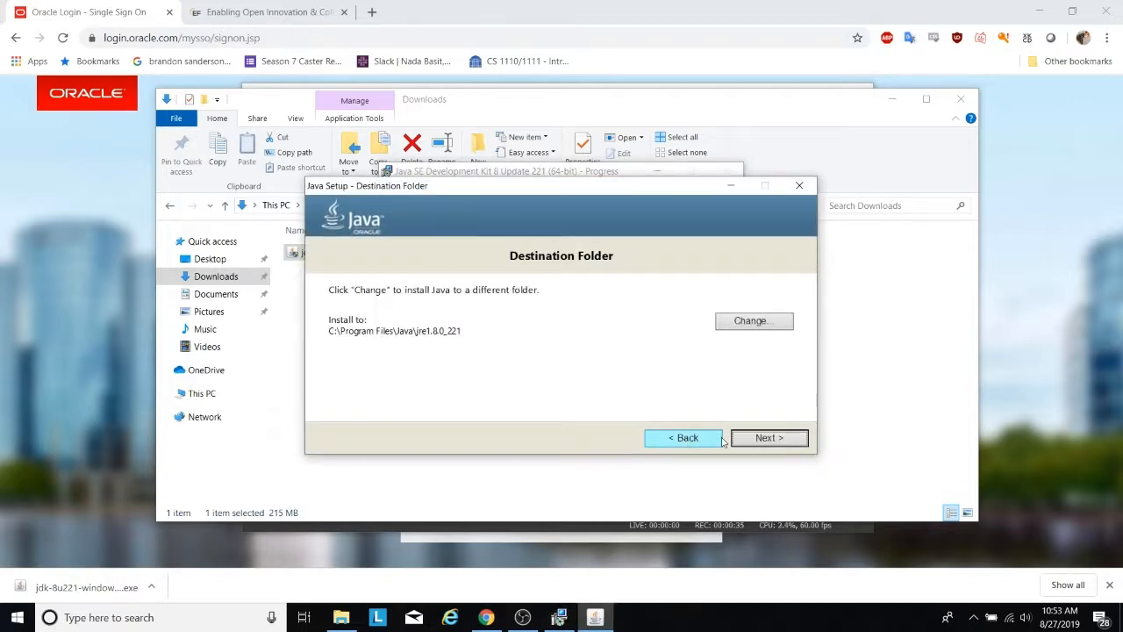
left_click(750, 442)
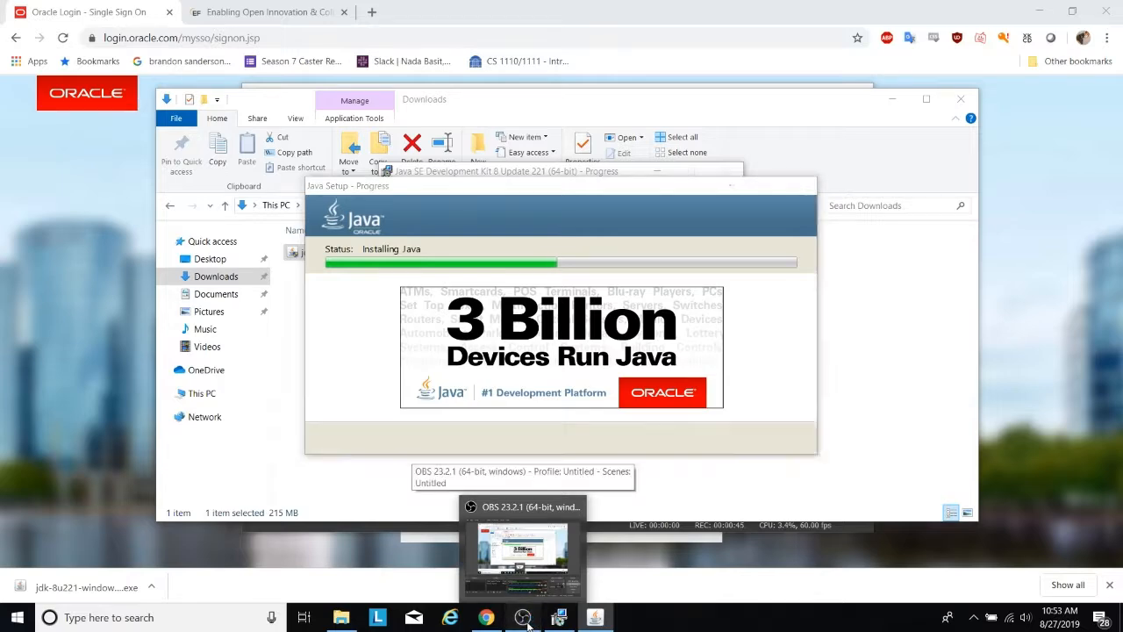
left_click(523, 554)
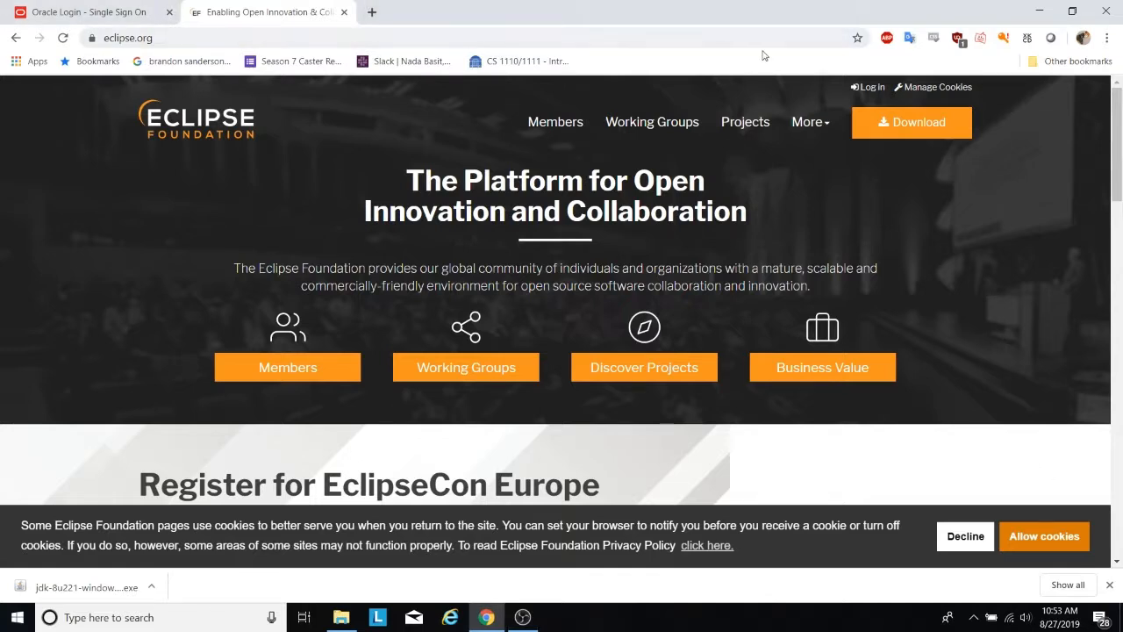
Download the Eclipse IDE 2019-06 installer eclipse-inst-win64.exe from the Eclipse site and decline its cookies.
left_click(894, 129)
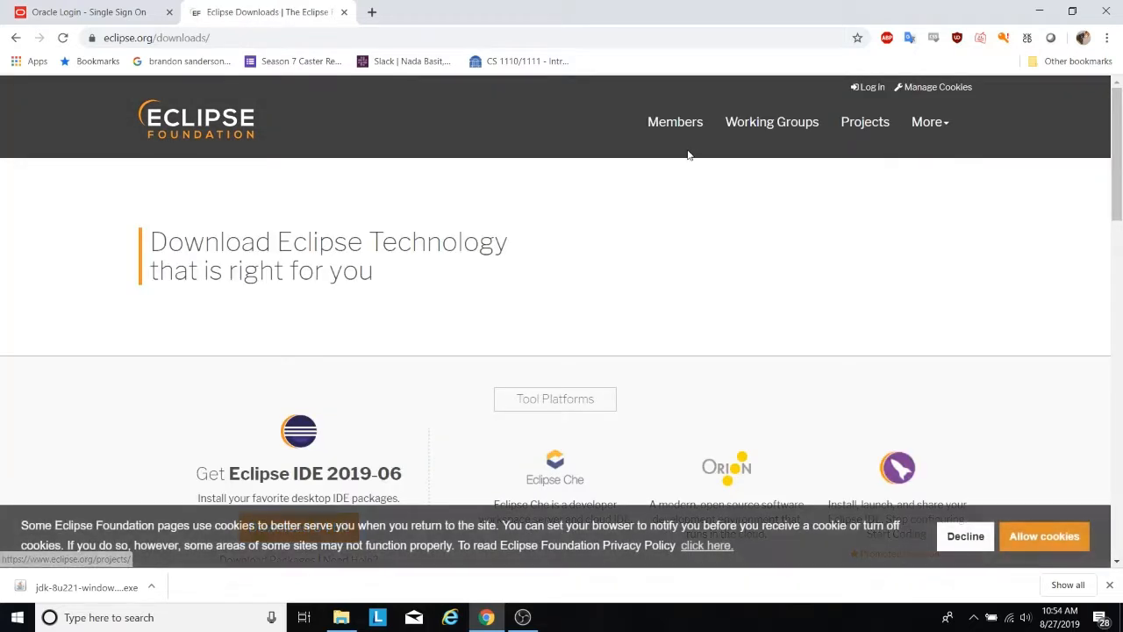
scroll(682, 150, "down", 2)
left_click(319, 389)
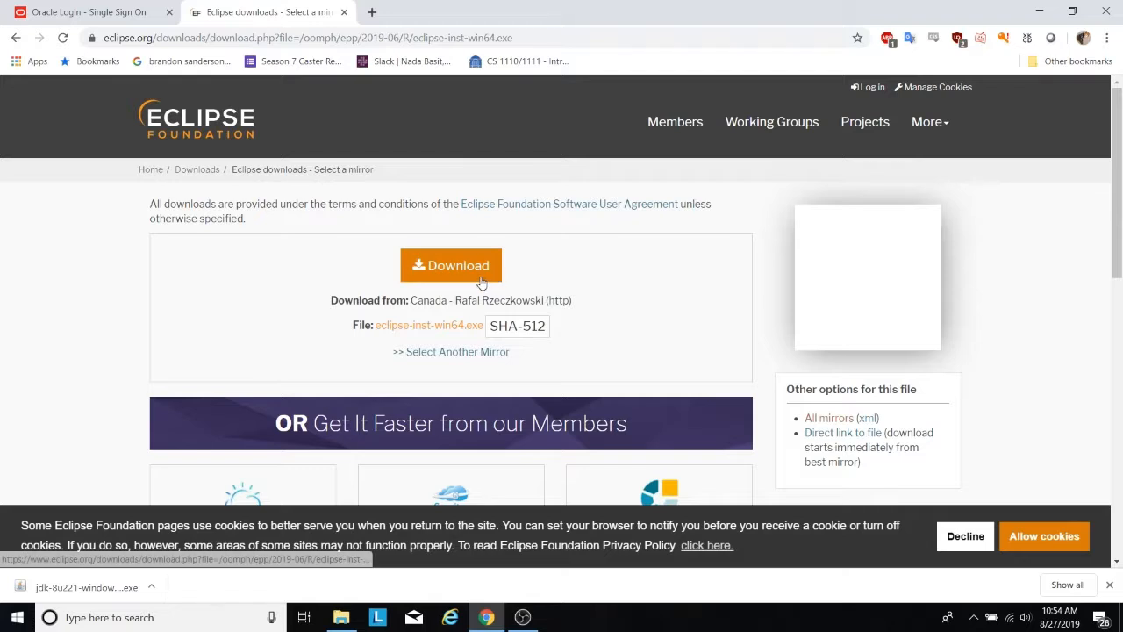
left_click(480, 282)
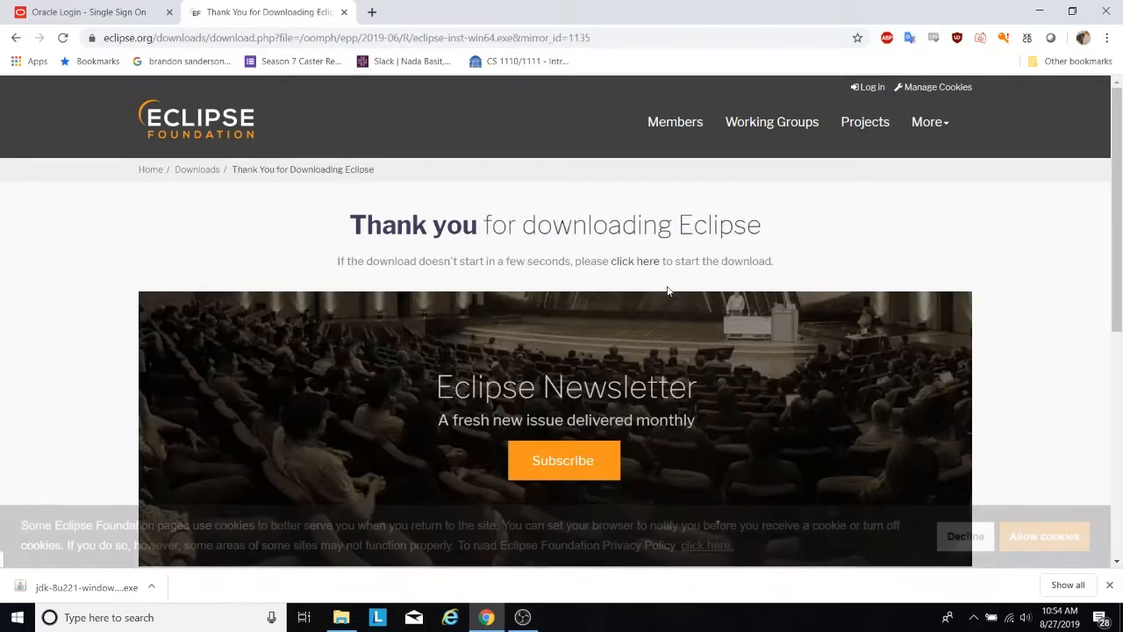
scroll(669, 277, "down", 2)
scroll(669, 277, "up", 2)
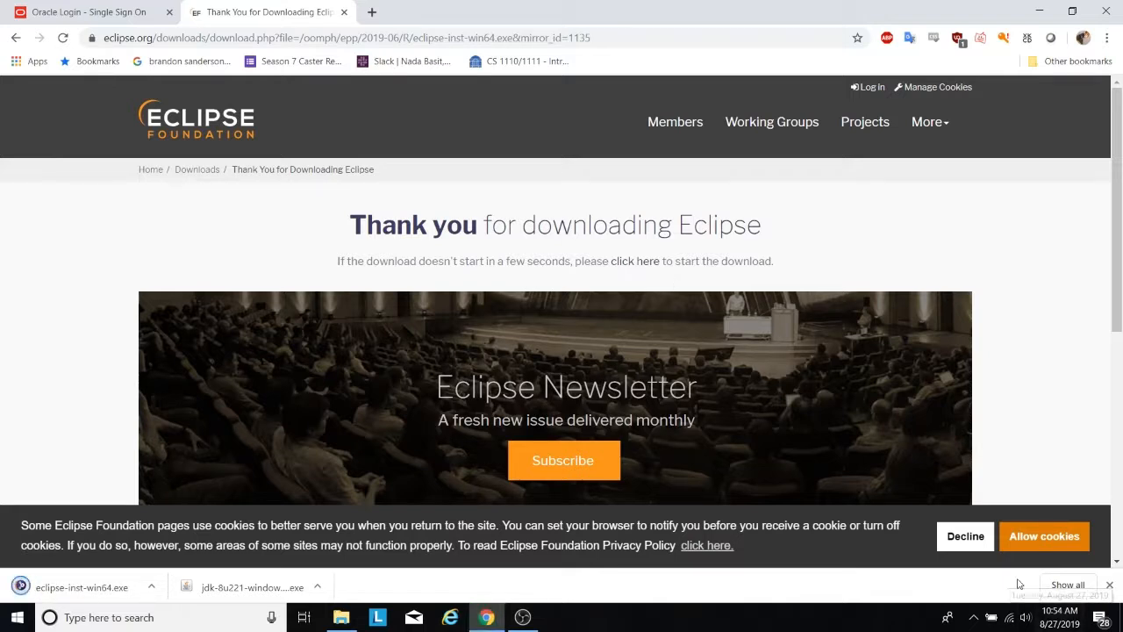
left_click(967, 538)
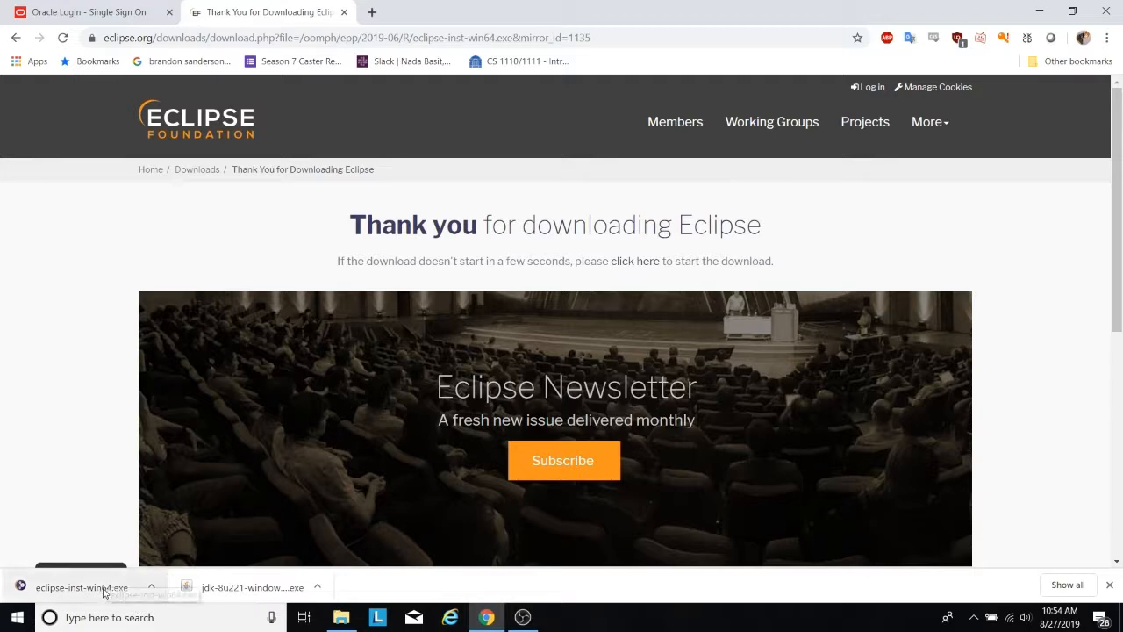
Switch to File Explorer and run the eclipse-inst-win64 installer from the Downloads folder.
left_click(353, 619)
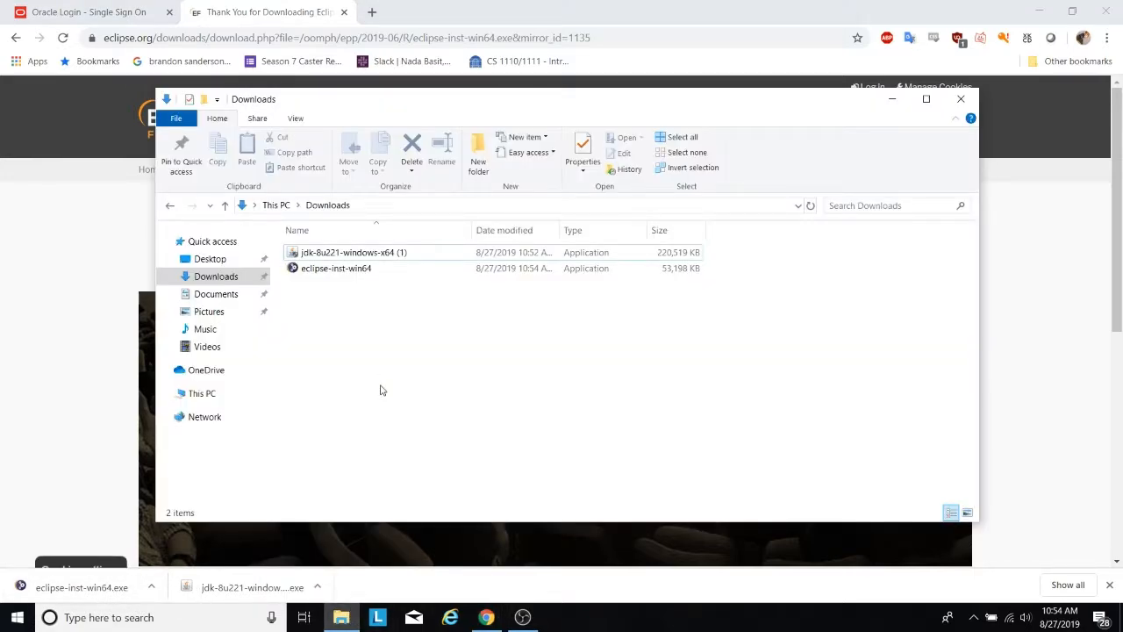
left_click(351, 275)
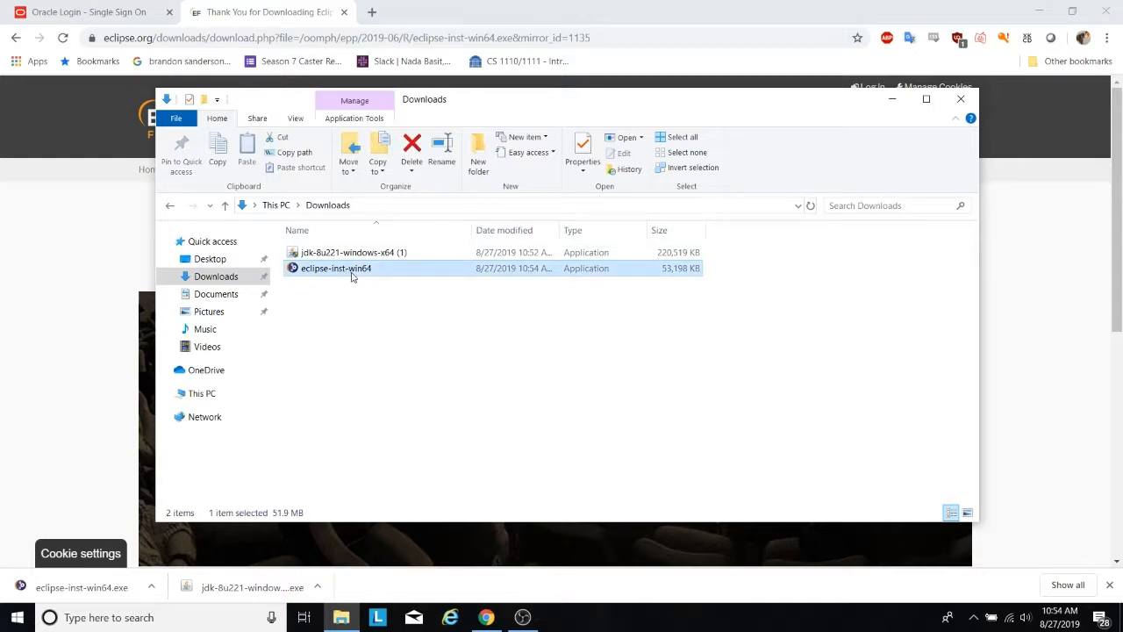
double_click(351, 274)
mouse_move(523, 619)
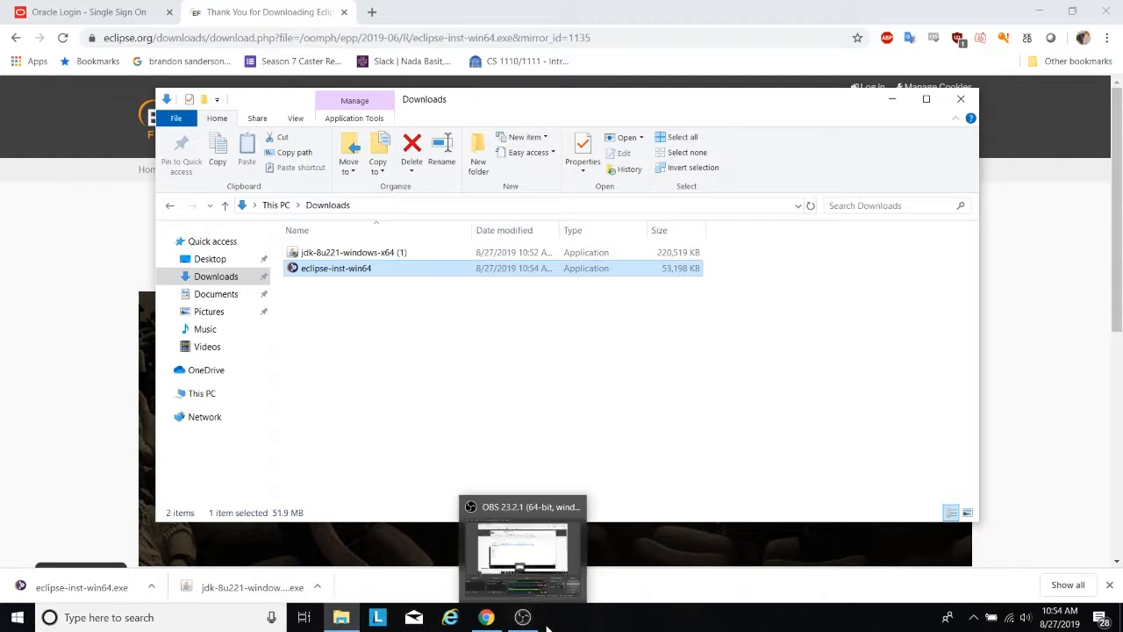
double_click(359, 277)
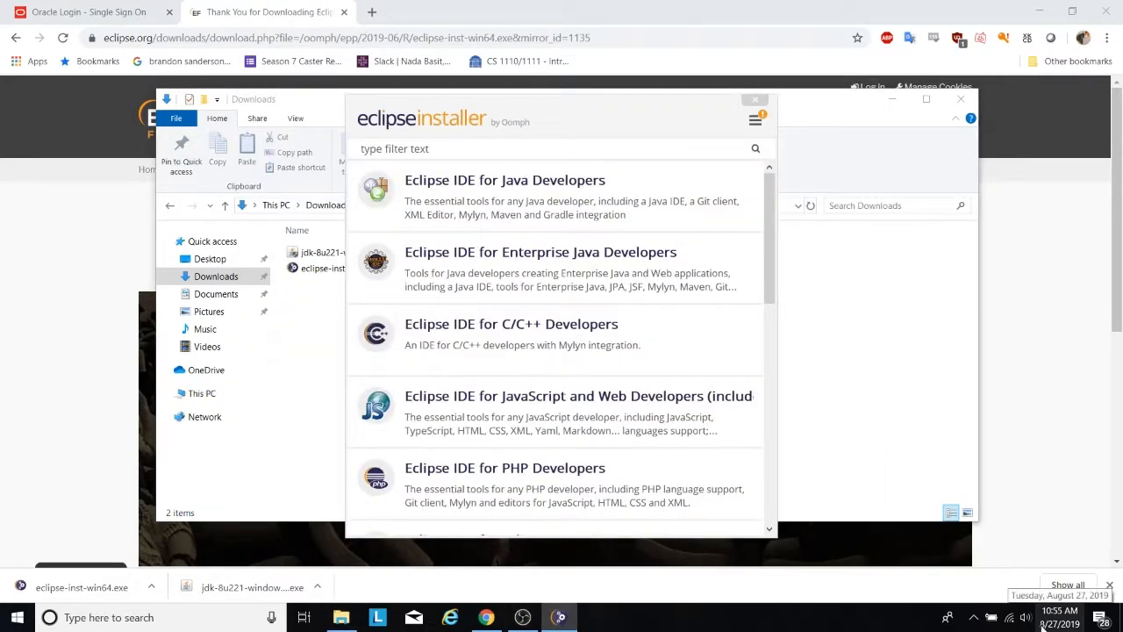
Install Eclipse IDE for Java Developers with a start menu entry and desktop shortcut, and launch it.
left_click(617, 201)
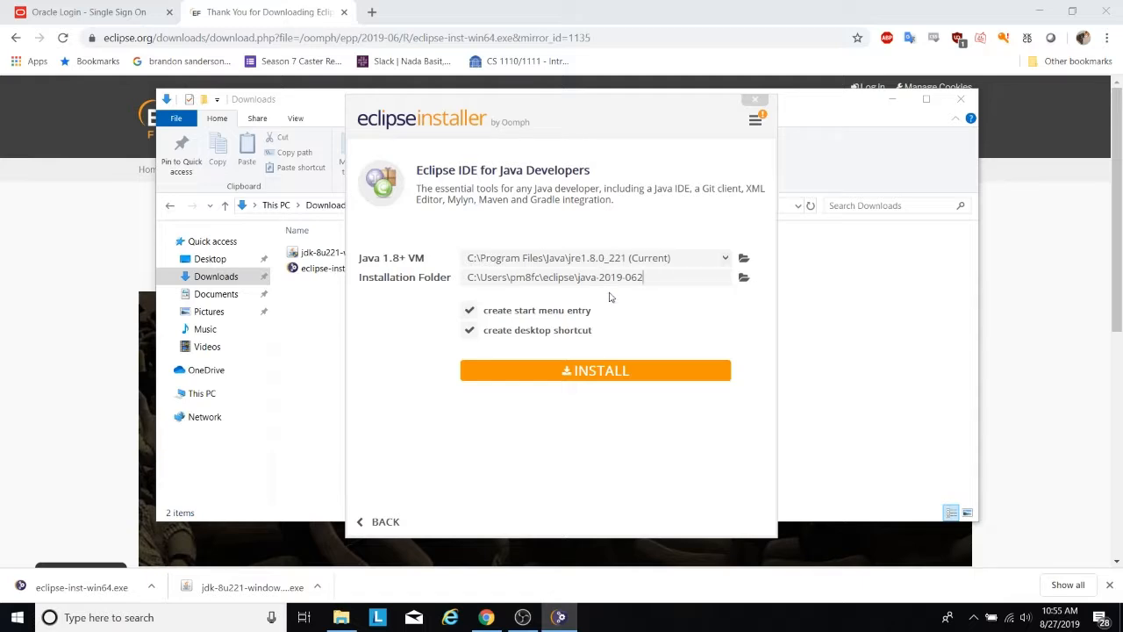
left_click(618, 372)
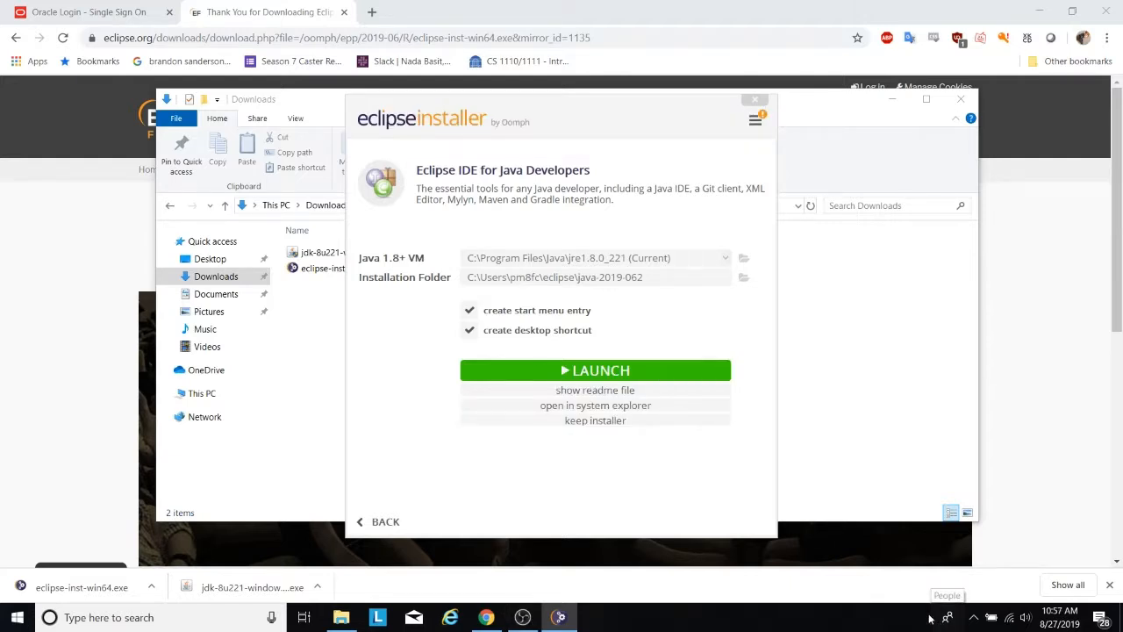
left_click(614, 371)
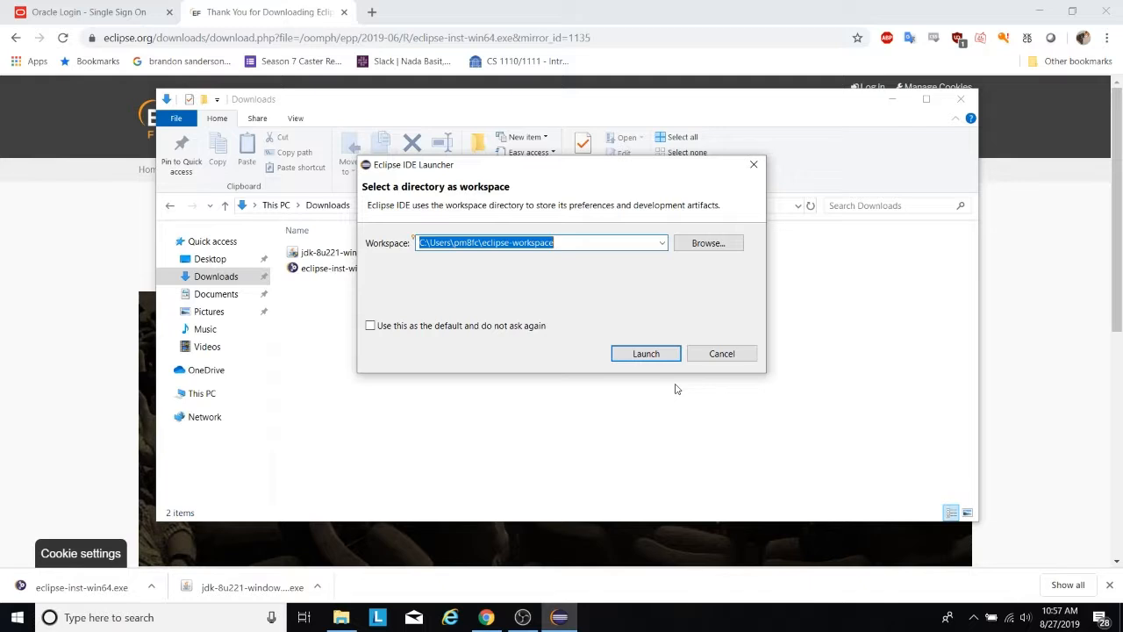
left_click(708, 247)
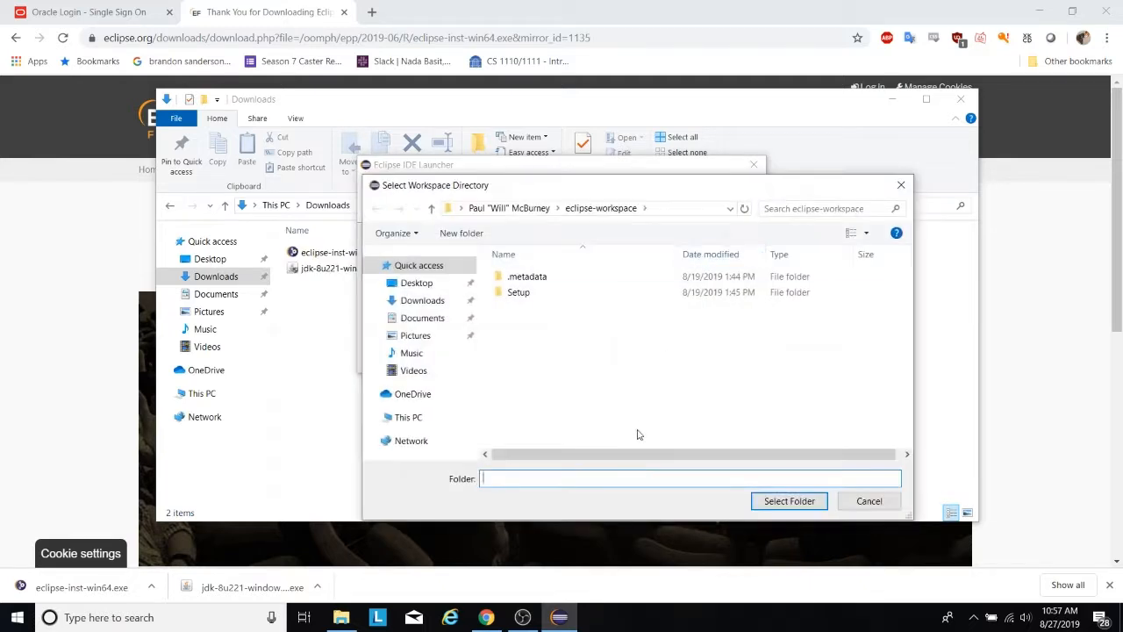
left_click(526, 207)
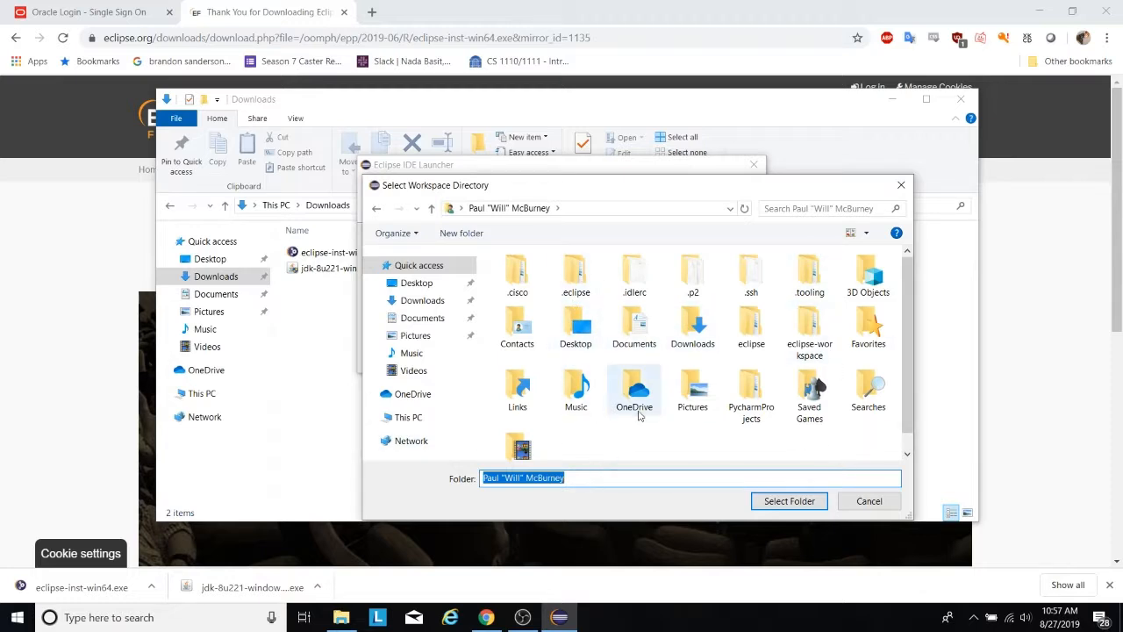
scroll(675, 421, "down", 1)
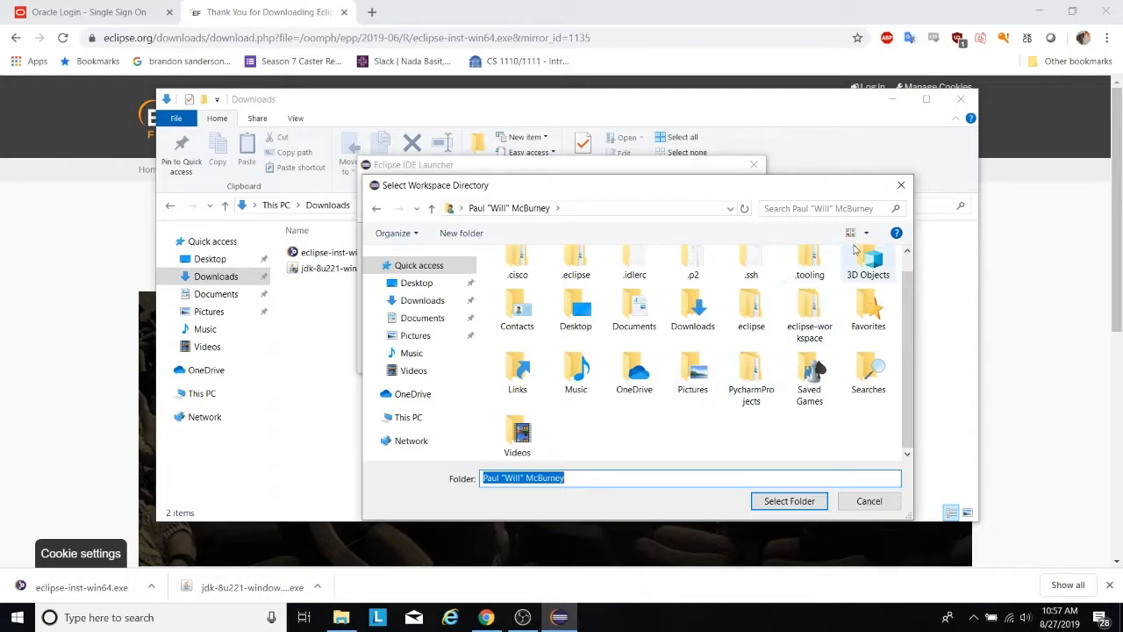
left_click(900, 185)
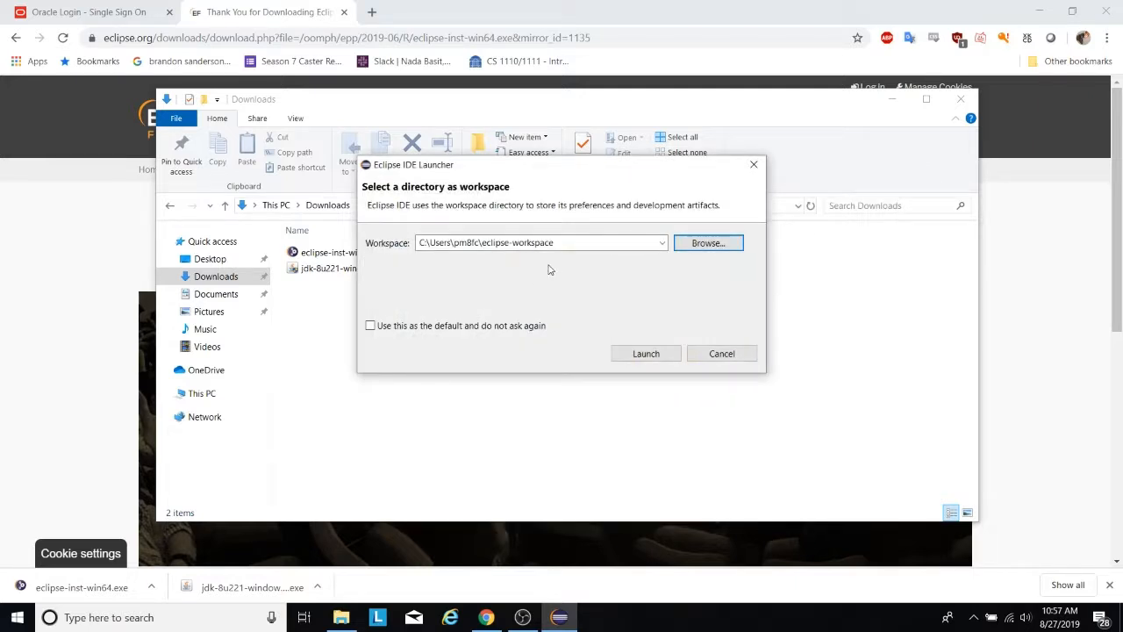
Launch Eclipse with the suggested eclipse-workspace directory and maximize the IDE window.
left_click(645, 354)
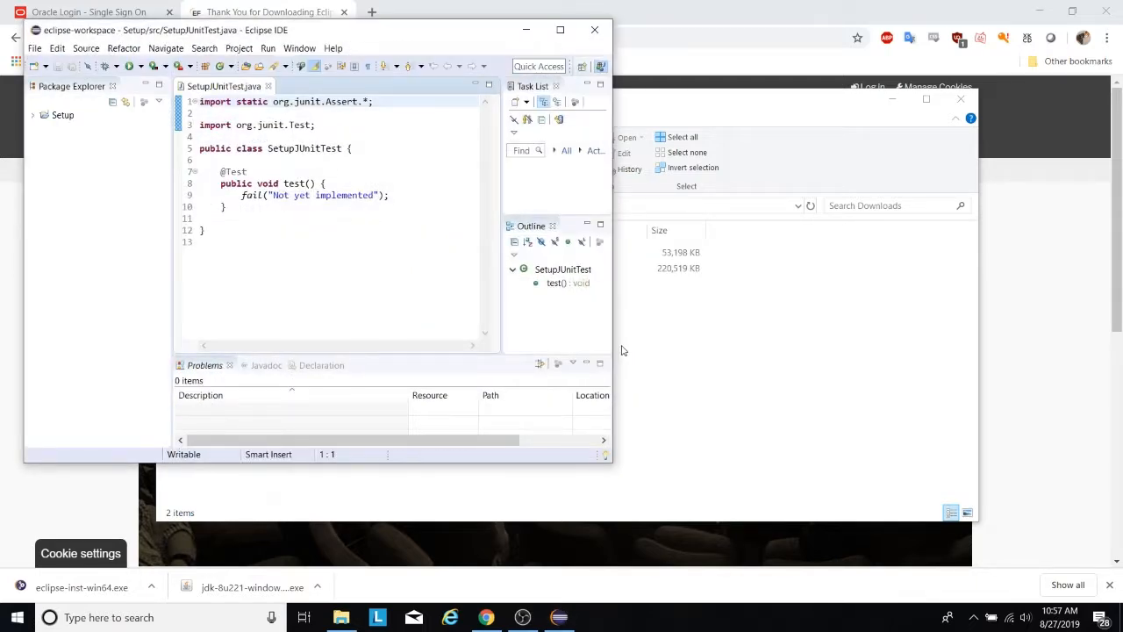
left_click(560, 30)
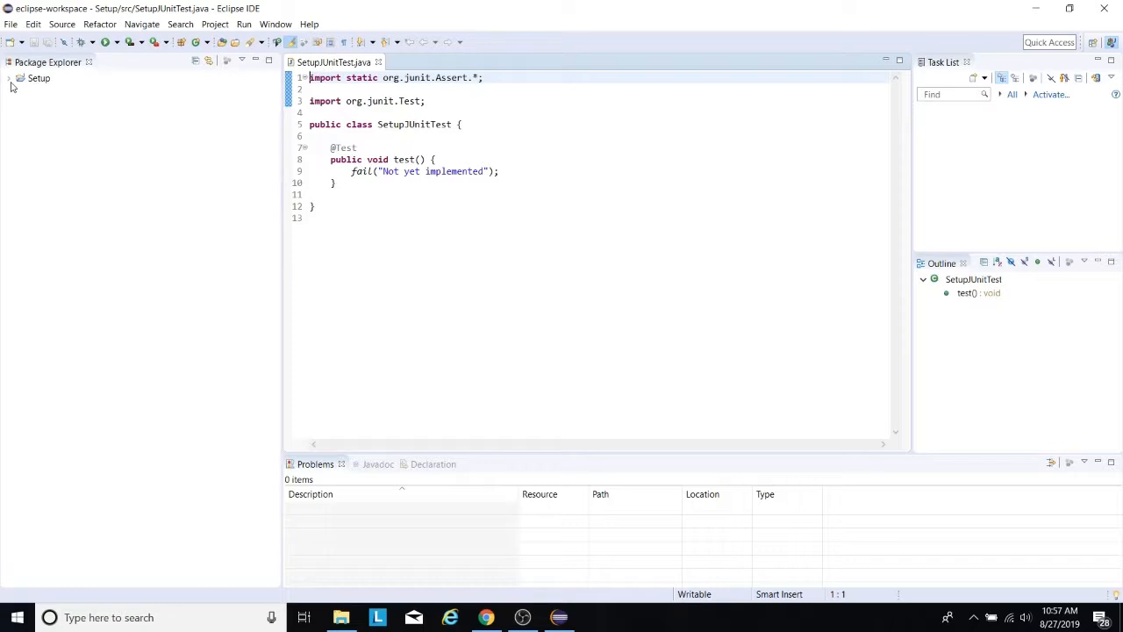
Remove the Setup project from the workspace, leaving its contents on disk.
left_click(9, 79)
left_click(35, 80)
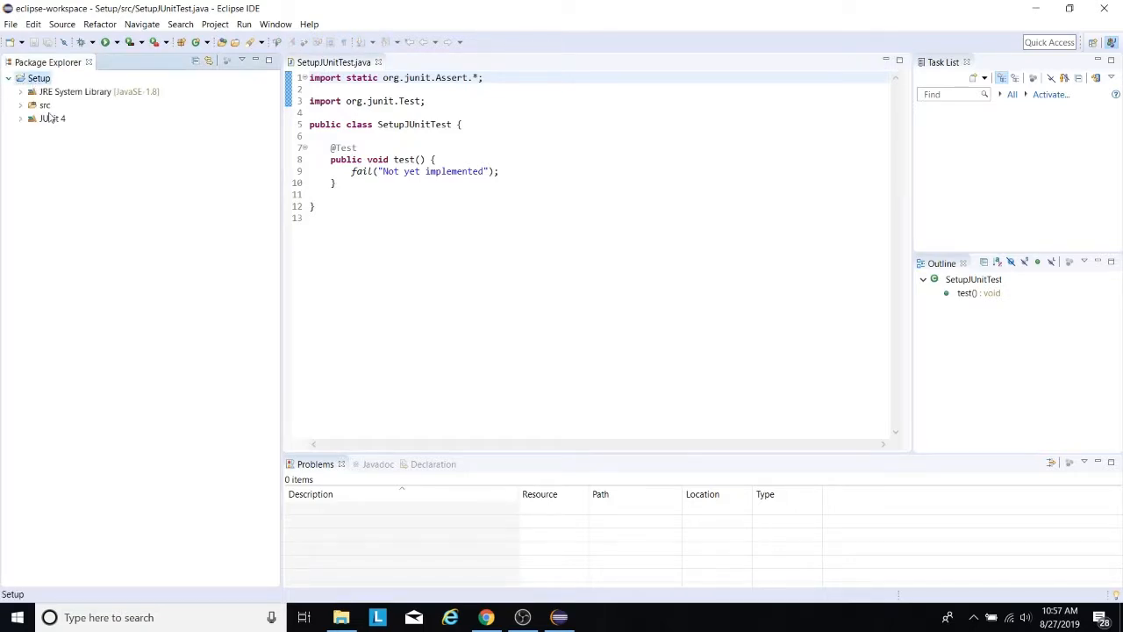
right_click(35, 78)
left_click(57, 204)
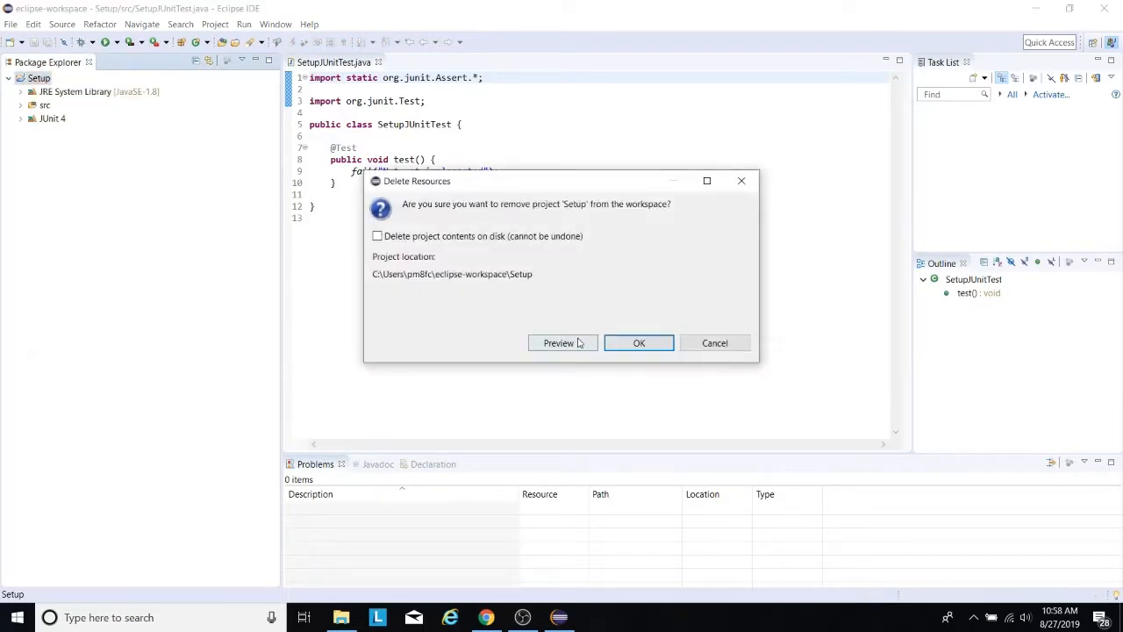
left_click(616, 342)
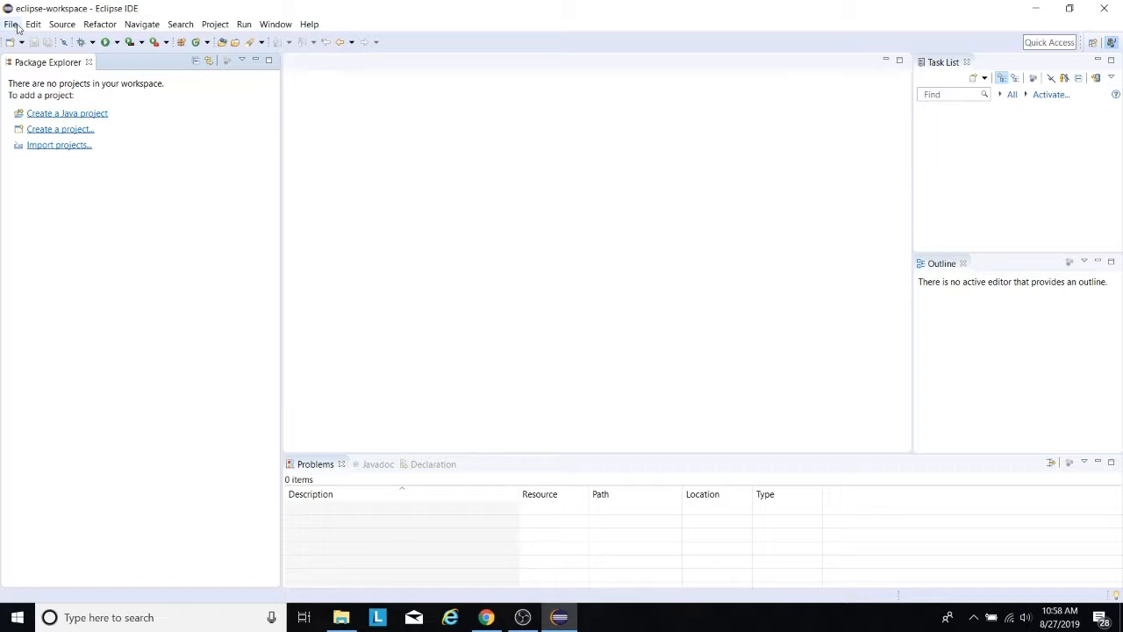
left_click(272, 26)
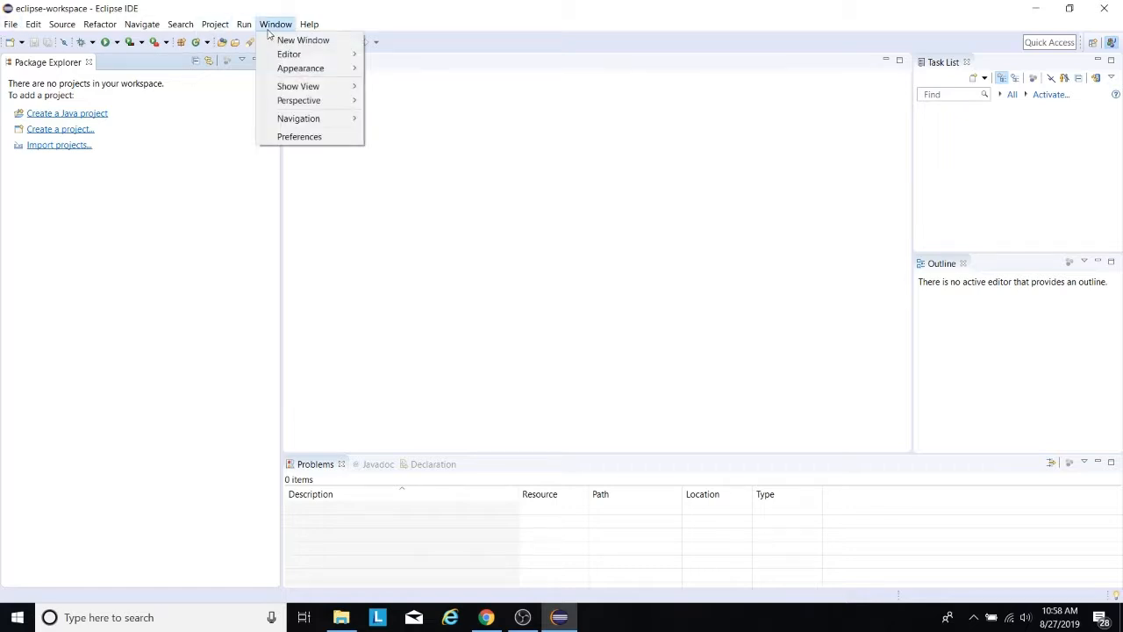
mouse_move(304, 89)
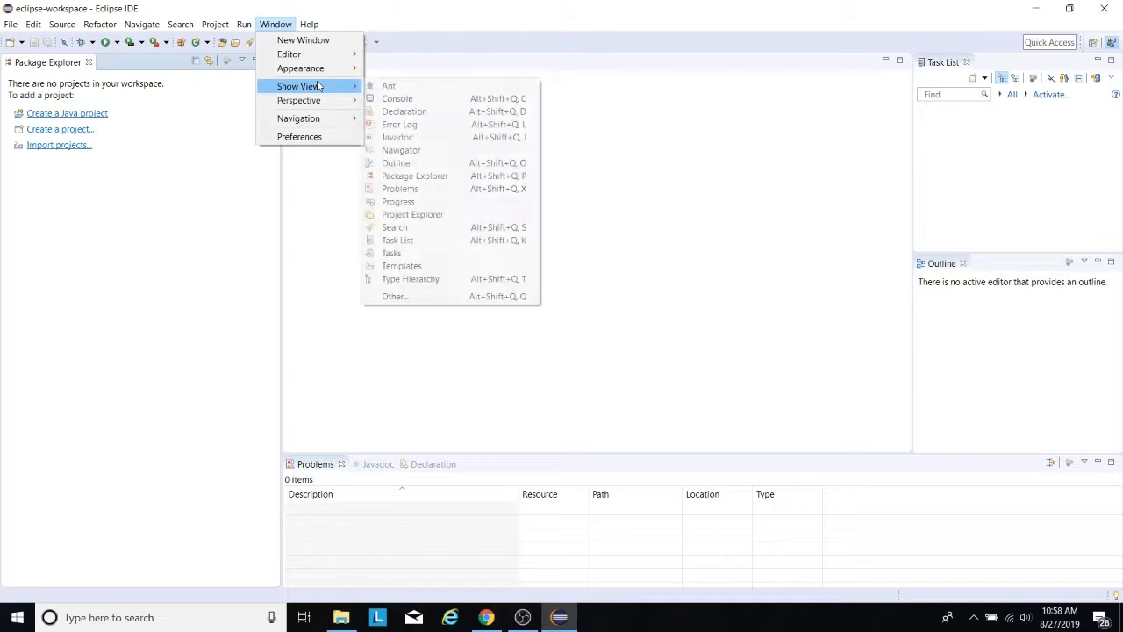
left_click(80, 286)
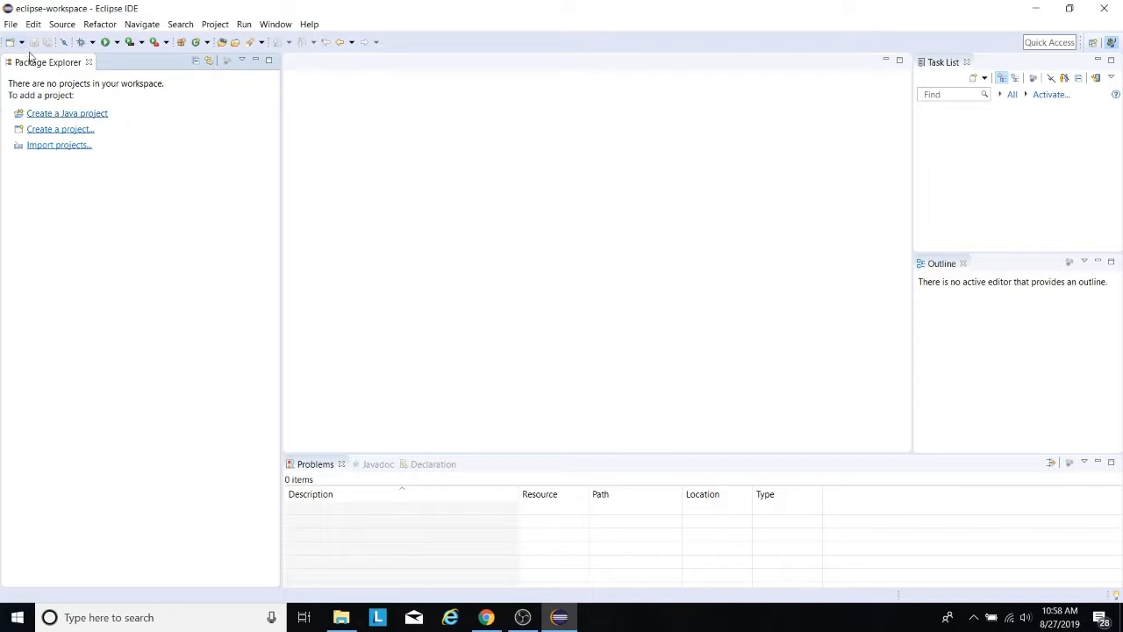
Create a Java project named Setup in the default location with the JavaSE-1.8 execution environment.
left_click(10, 25)
mouse_move(31, 44)
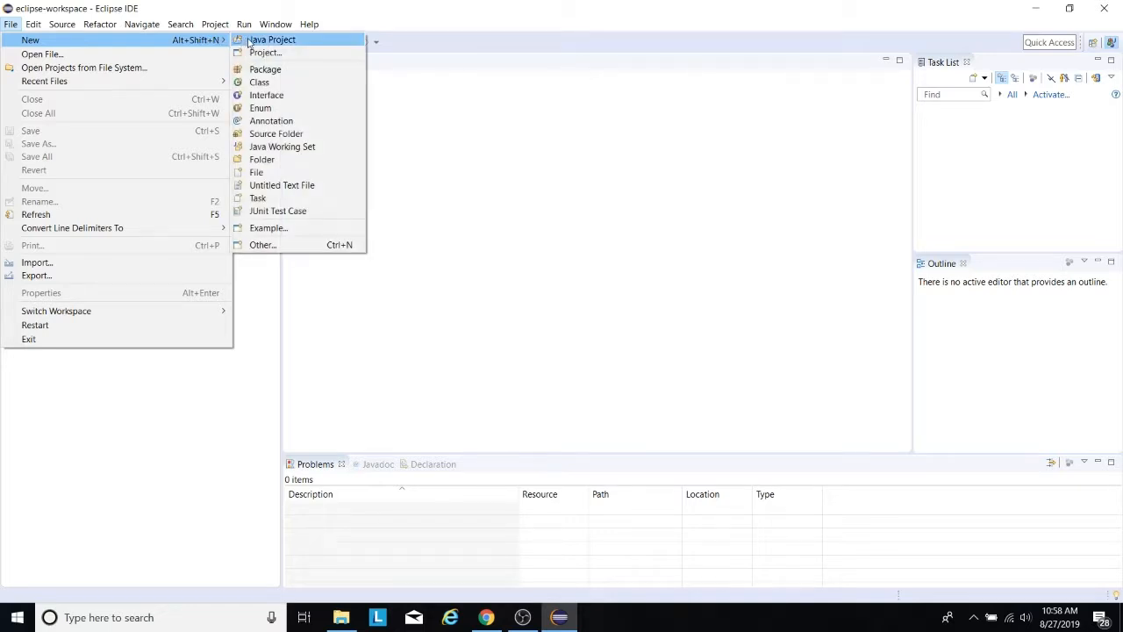
left_click(263, 39)
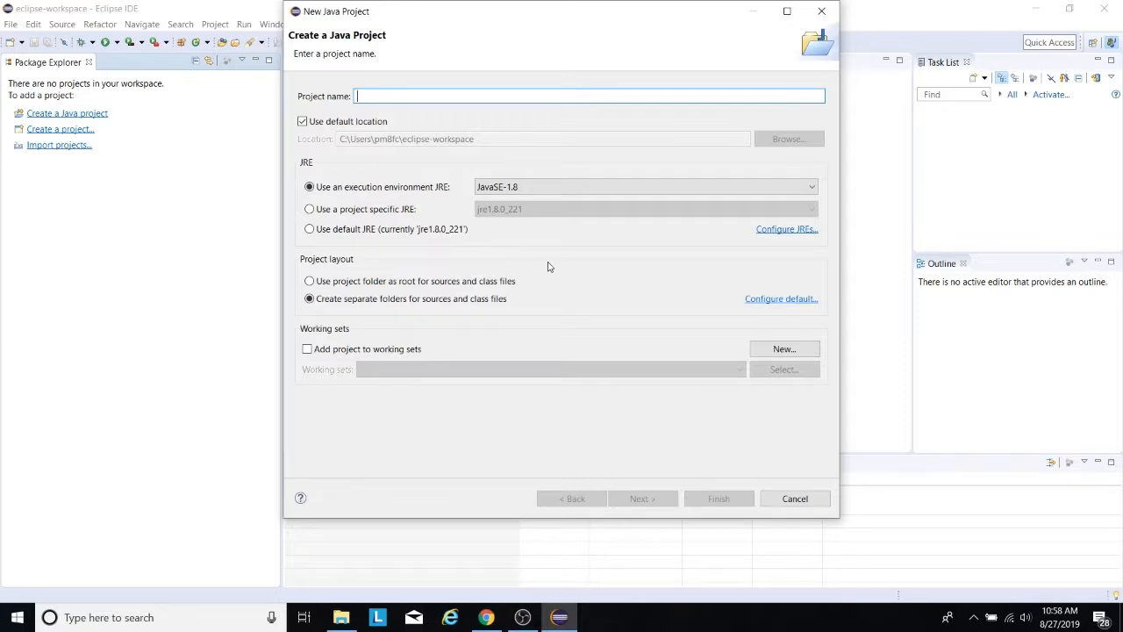
type("Setup")
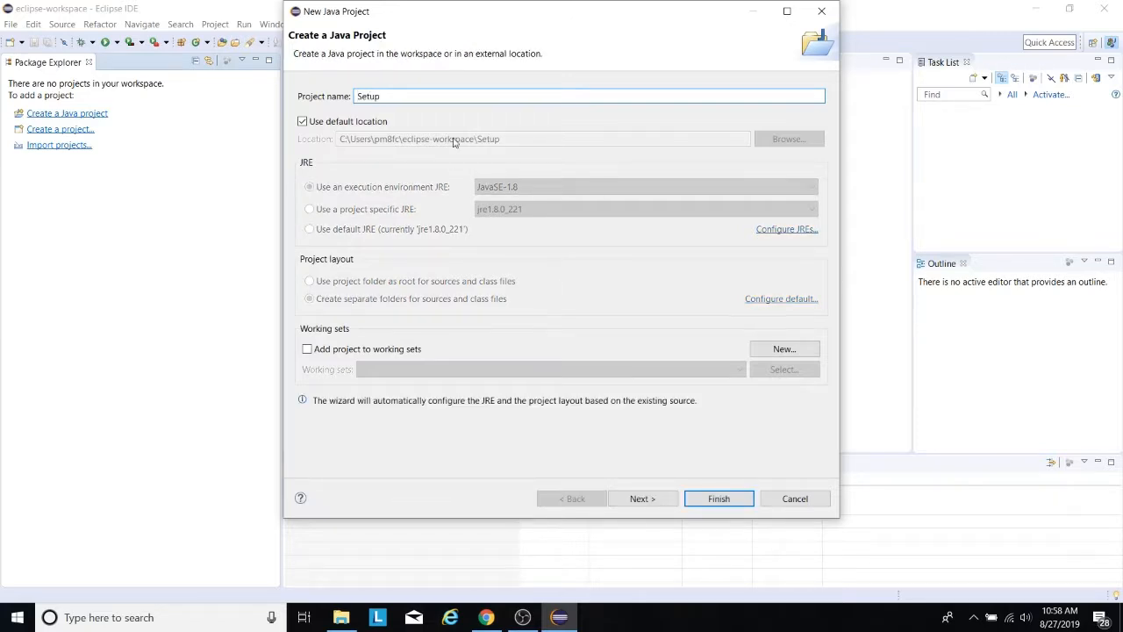
left_click(720, 500)
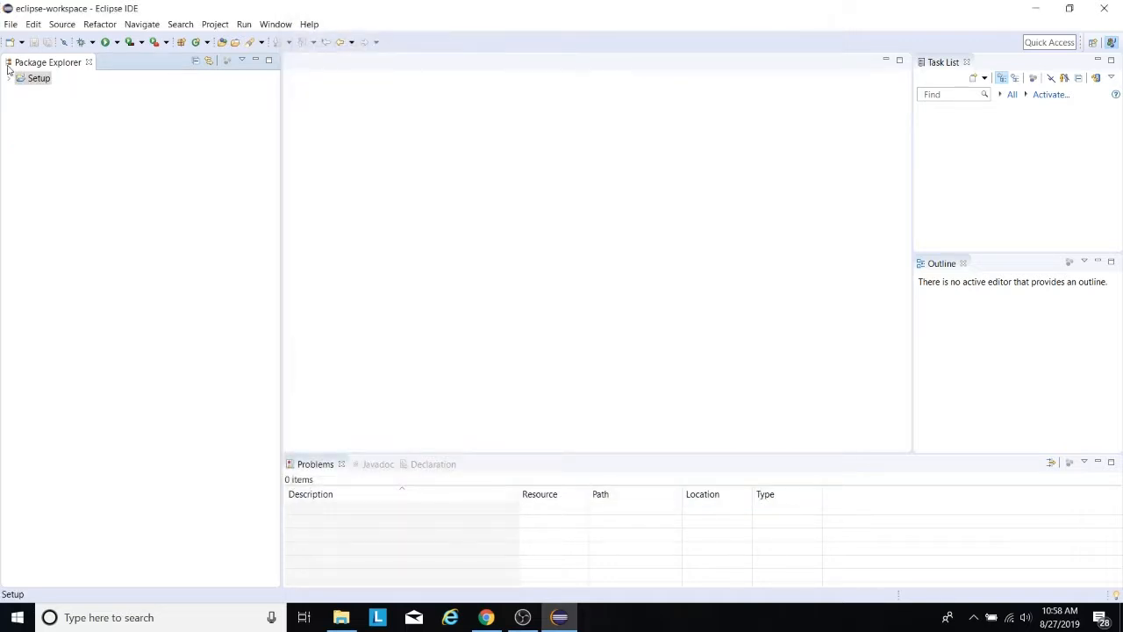
Expand the Setup project and add a new public Java class named HelloWorld in the default package.
left_click(9, 78)
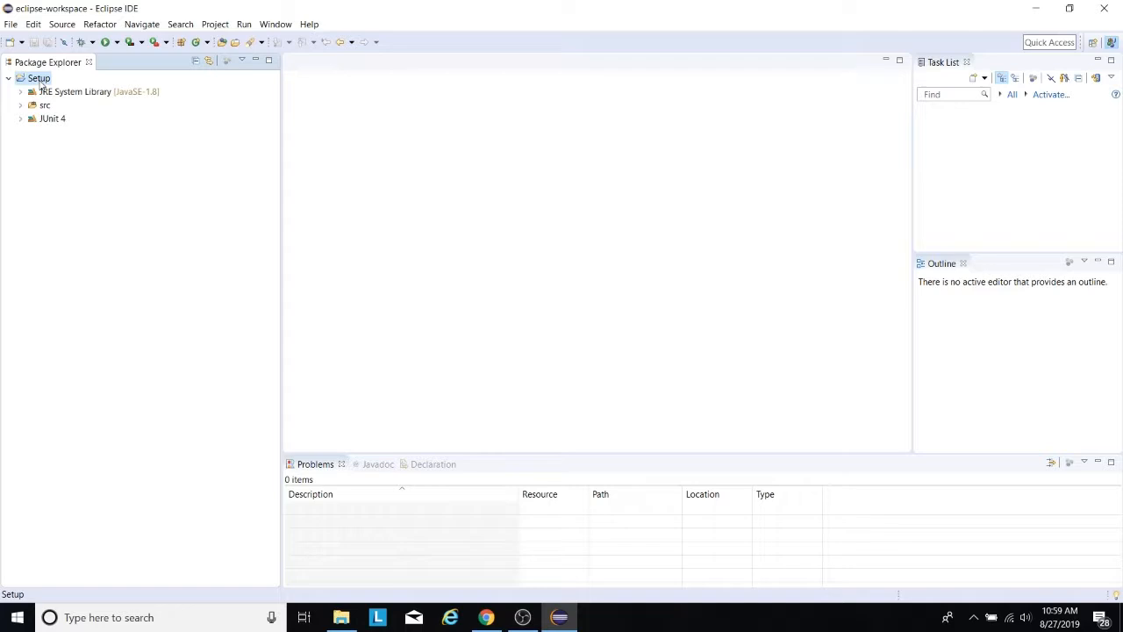
right_click(40, 81)
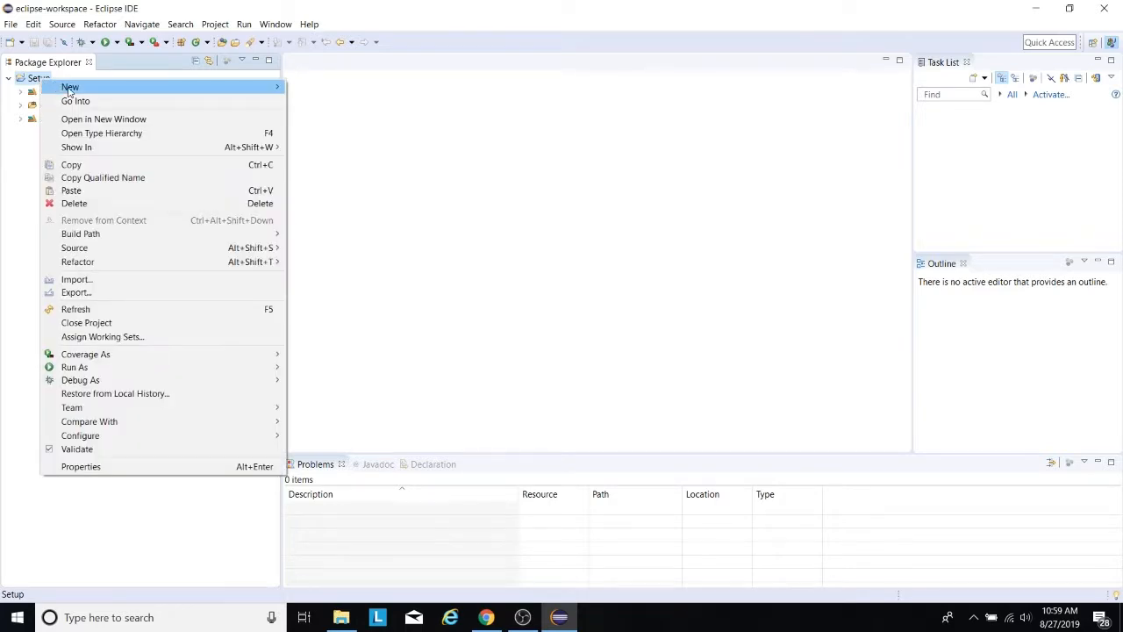
mouse_move(72, 89)
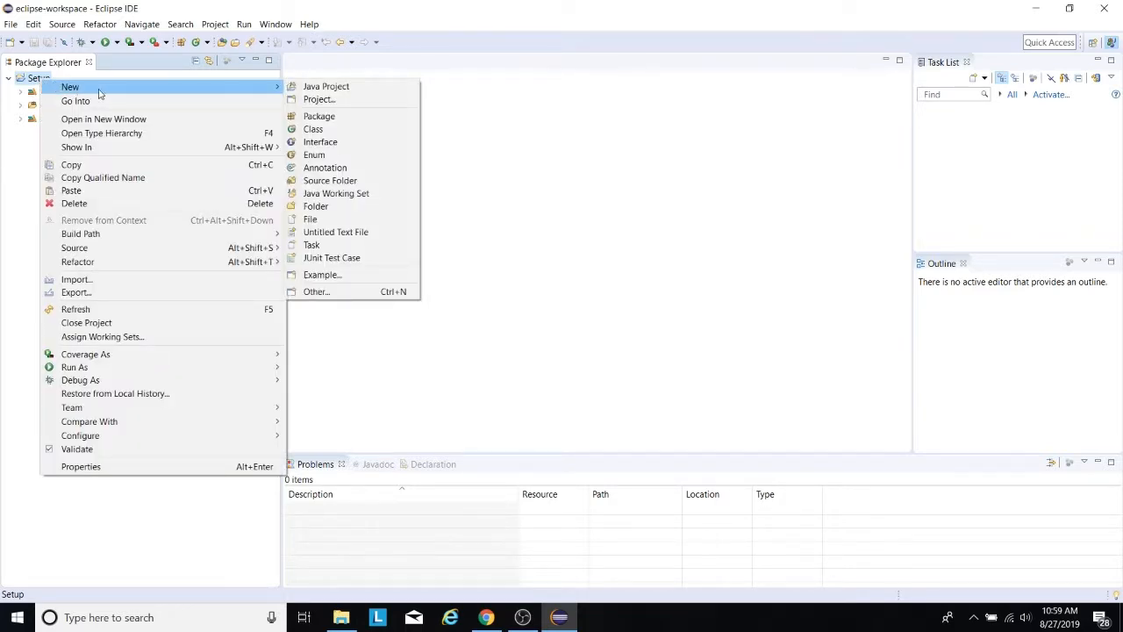
left_click(322, 133)
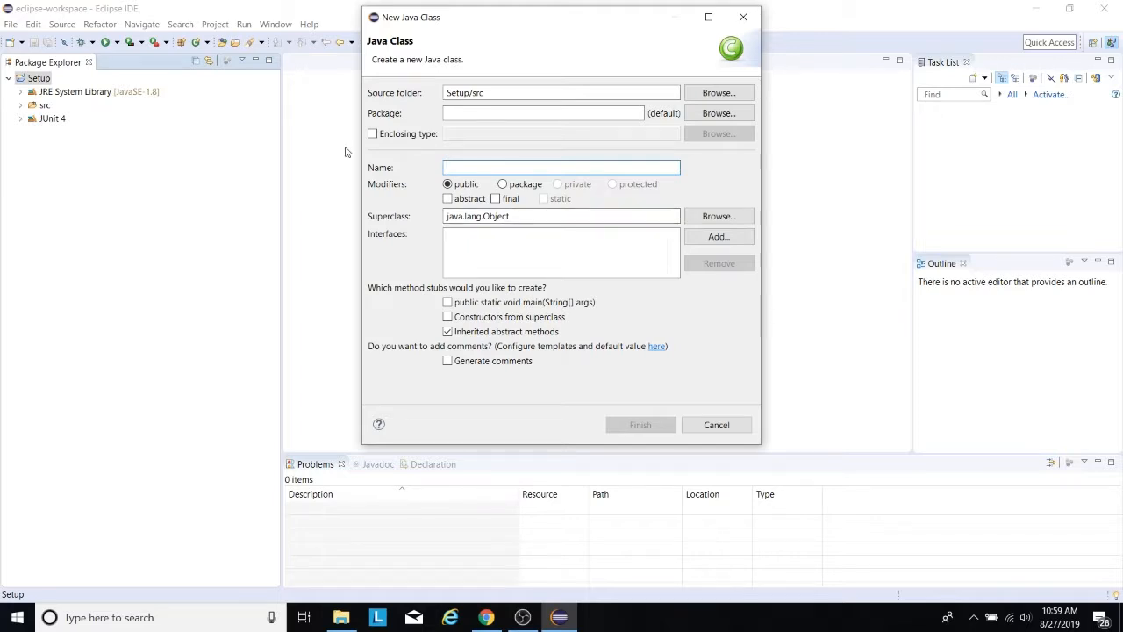
type("Hell")
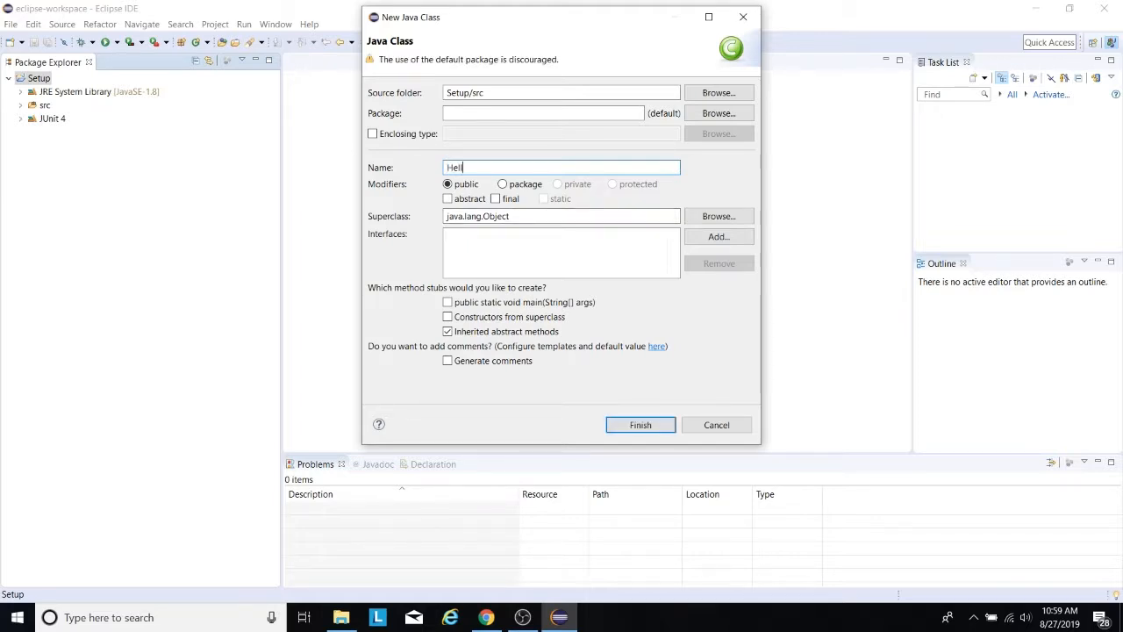
type("oWorld")
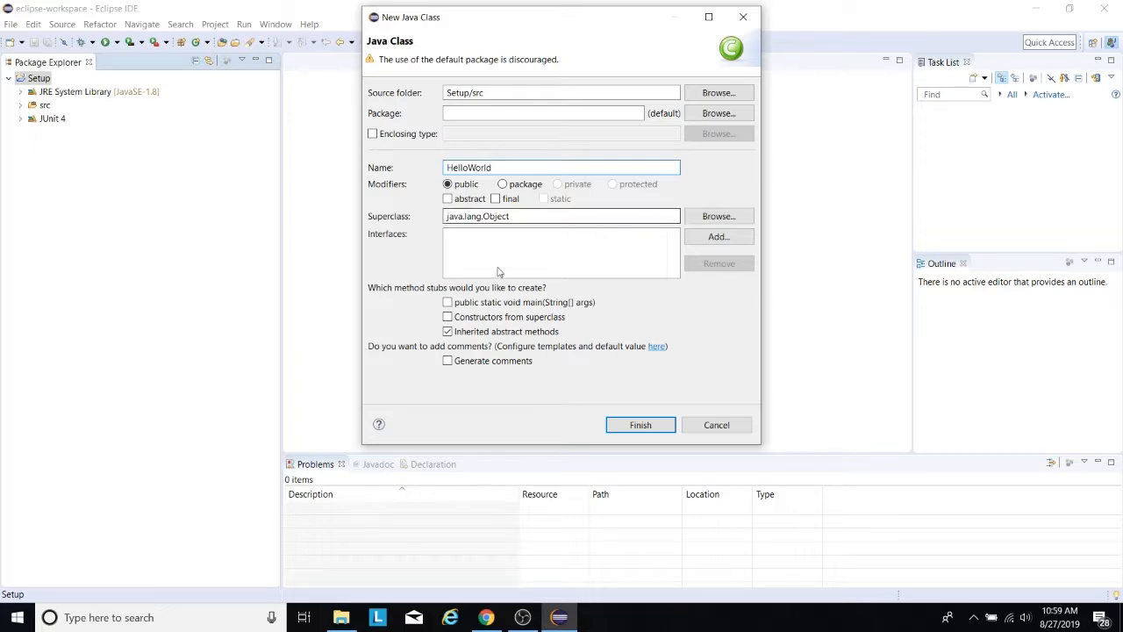
left_click(634, 428)
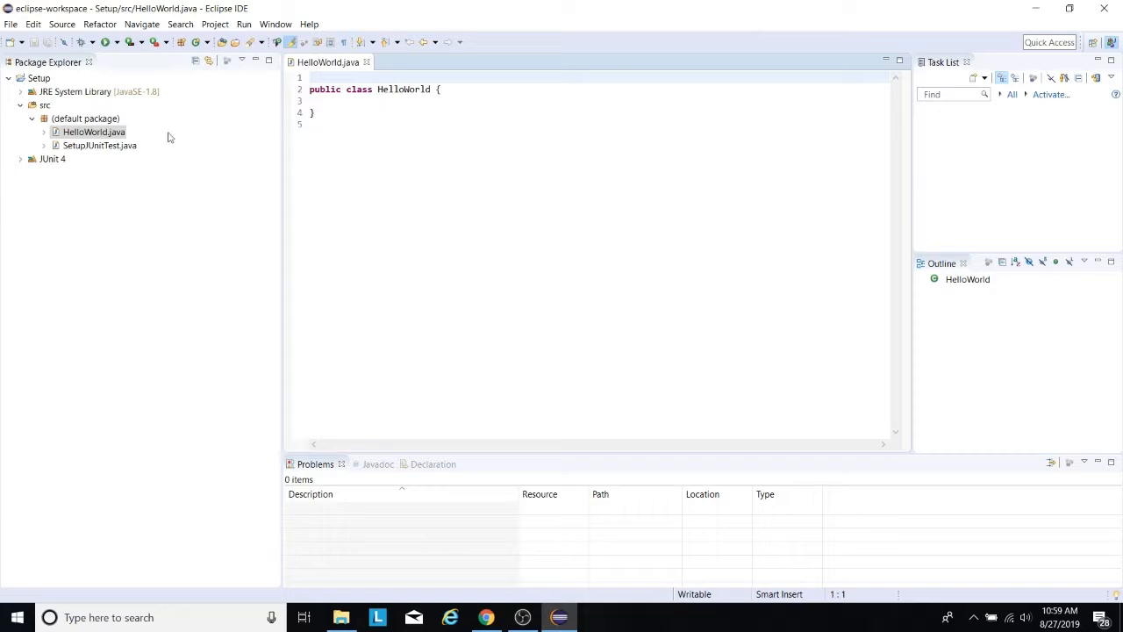
Delete the old SetupJUnitTest.java file from the default package of the Setup project.
right_click(86, 149)
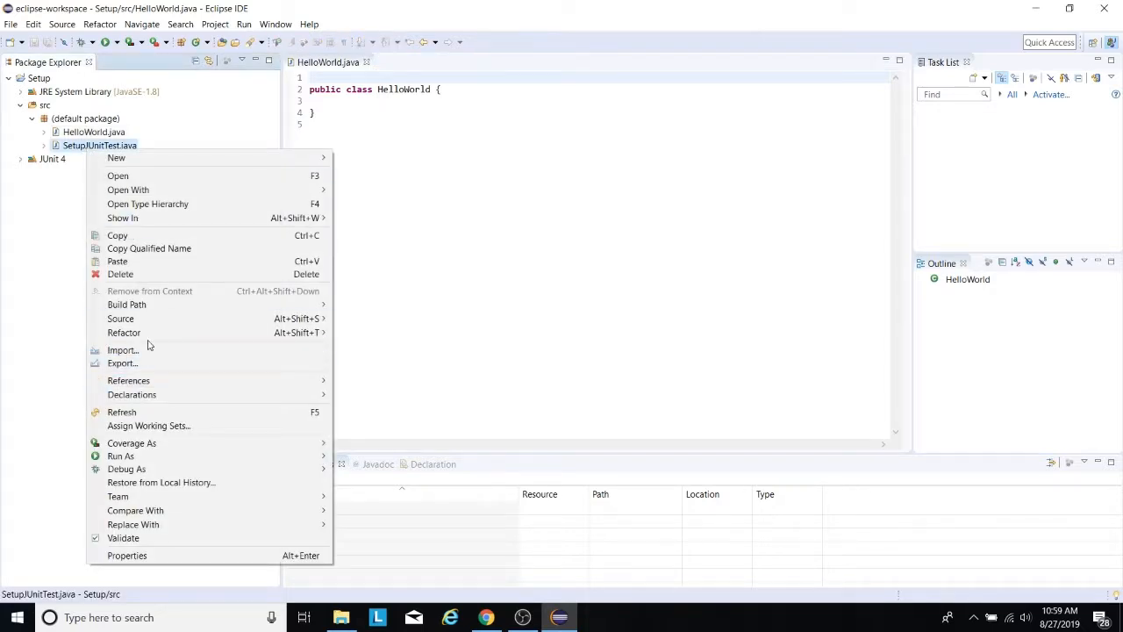
left_click(123, 273)
left_click(641, 331)
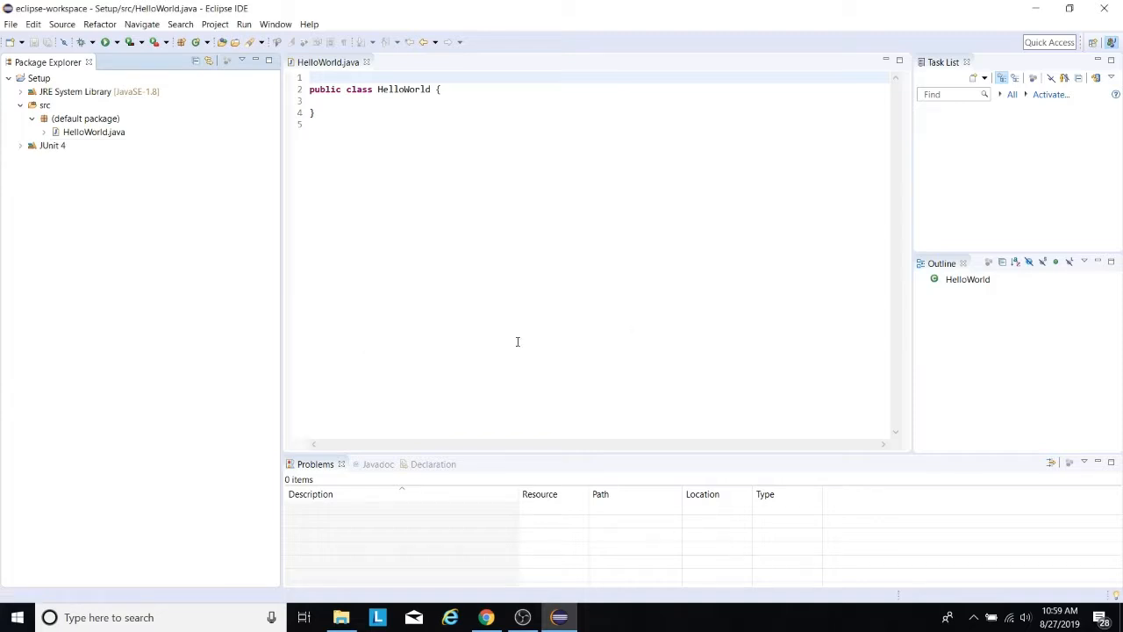
Add an indented method "public static void main(String[] args)" with an empty body inside the HelloWorld class.
left_click(443, 99)
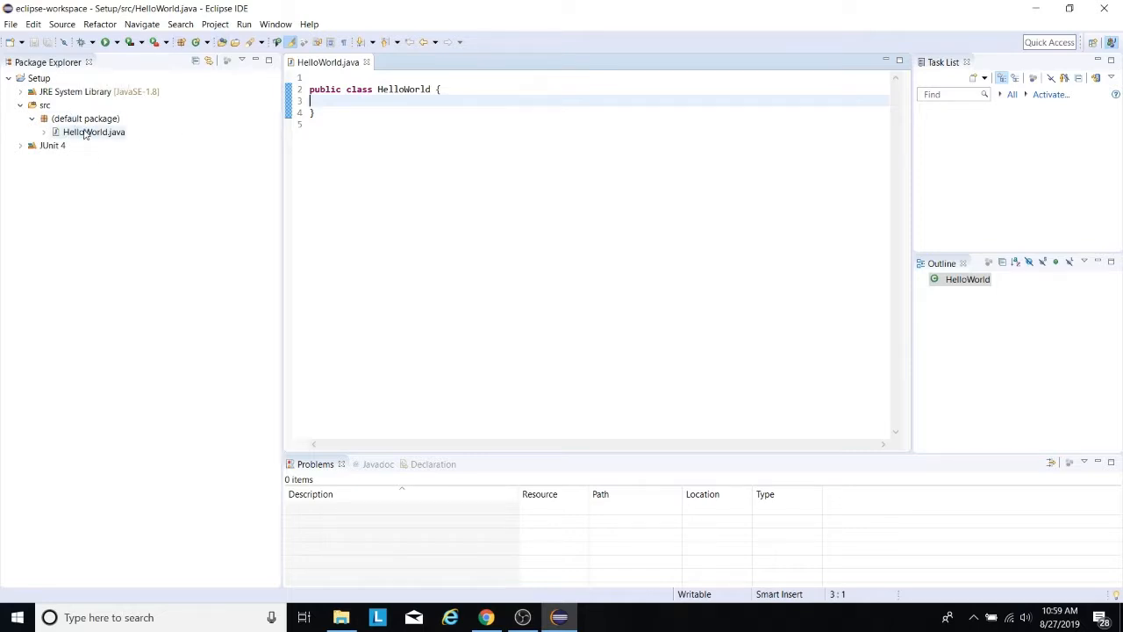
key("Tab")
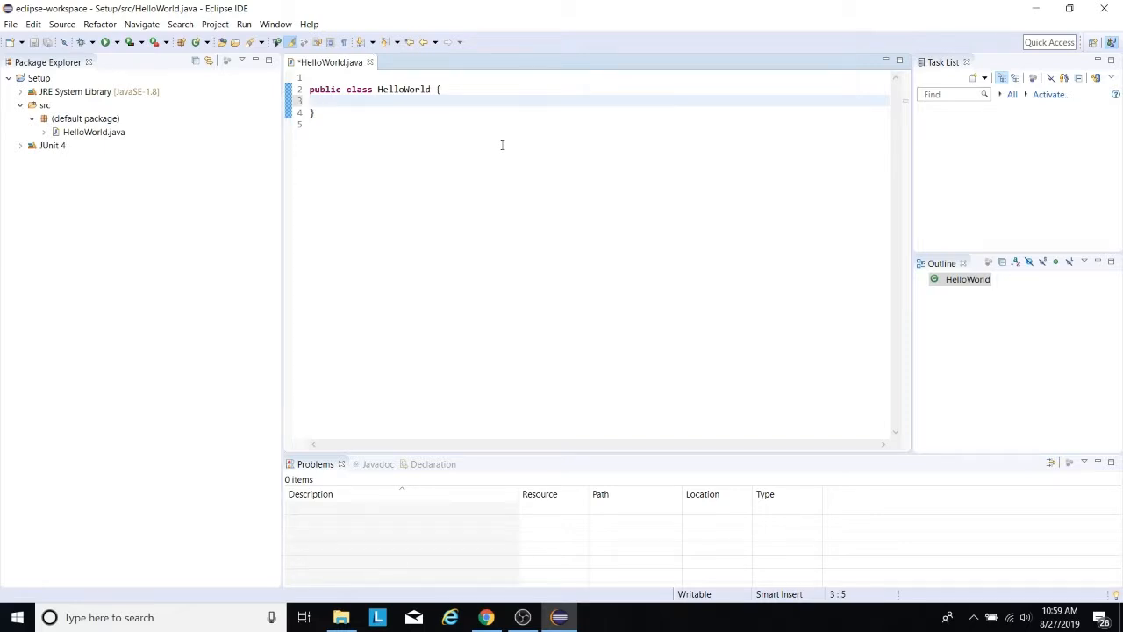
type("public static void main(String[] args) ")
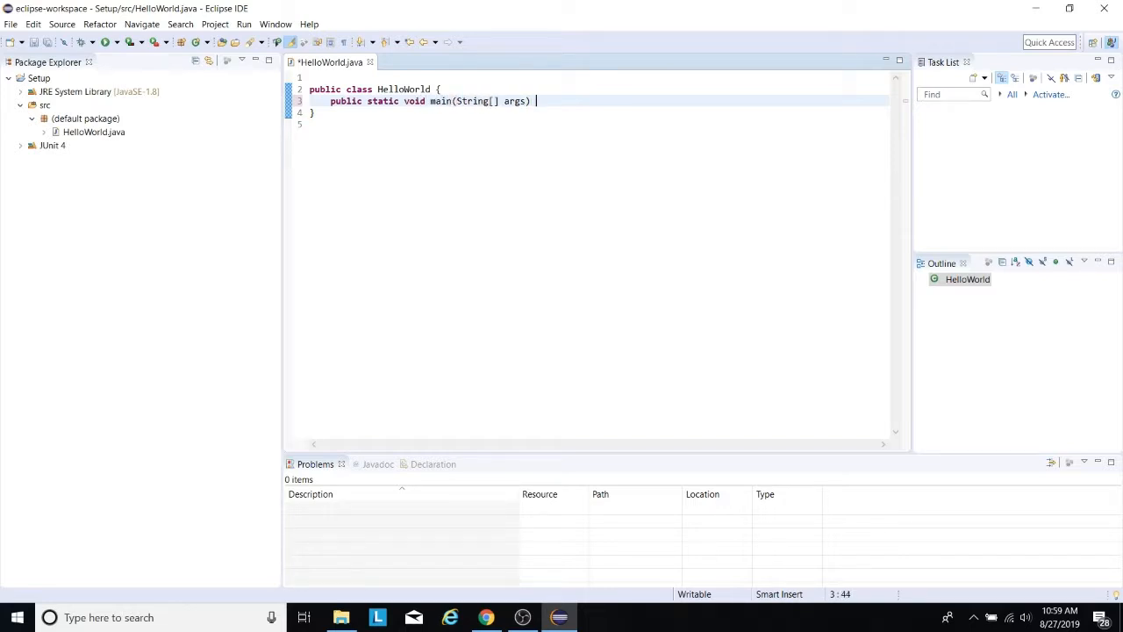
type("{")
key("Return")
key("BackSpace")
key("BackSpace")
key("BackSpace")
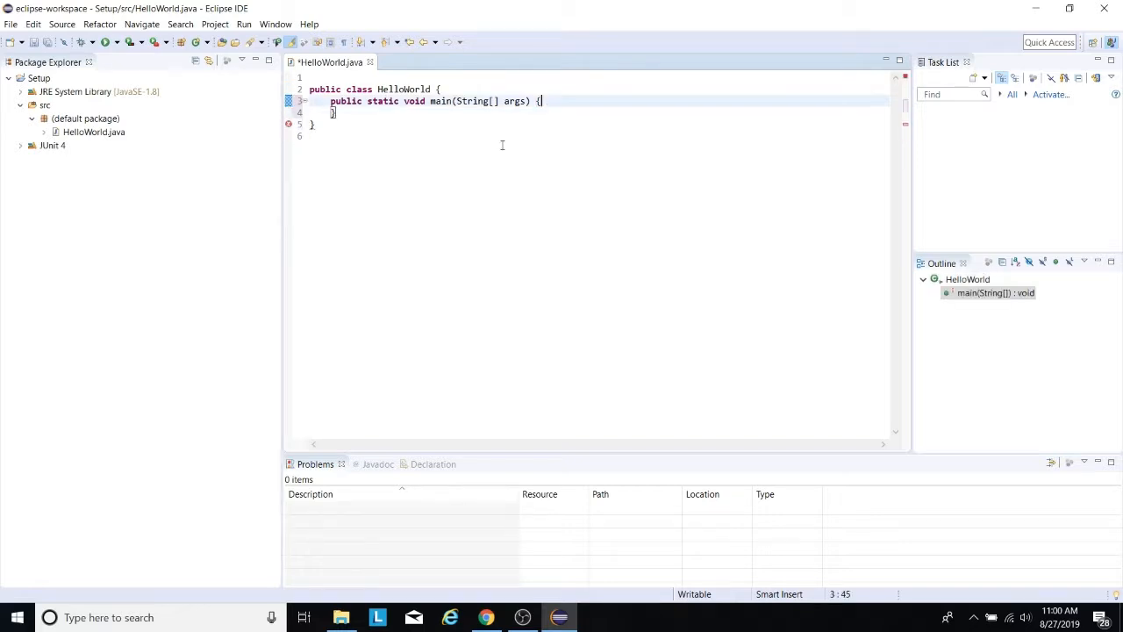
key("Return")
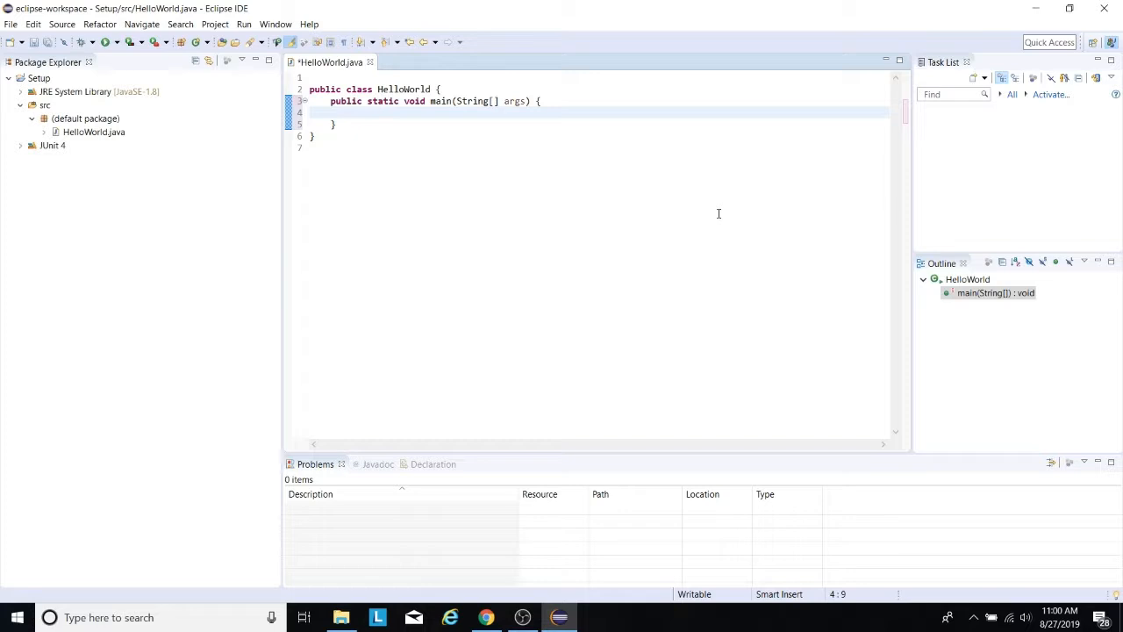
Write the statement System.out.println("Hello World"); inside the main method.
left_click_drag(309, 89, 456, 89)
left_click_drag(332, 101, 357, 123)
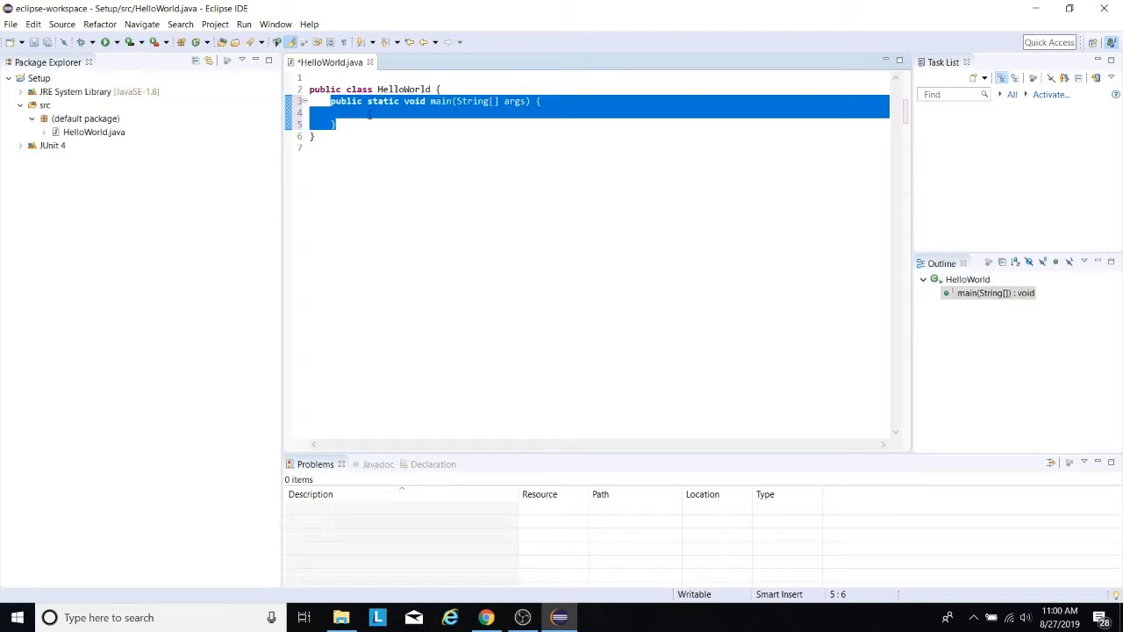
left_click(373, 112)
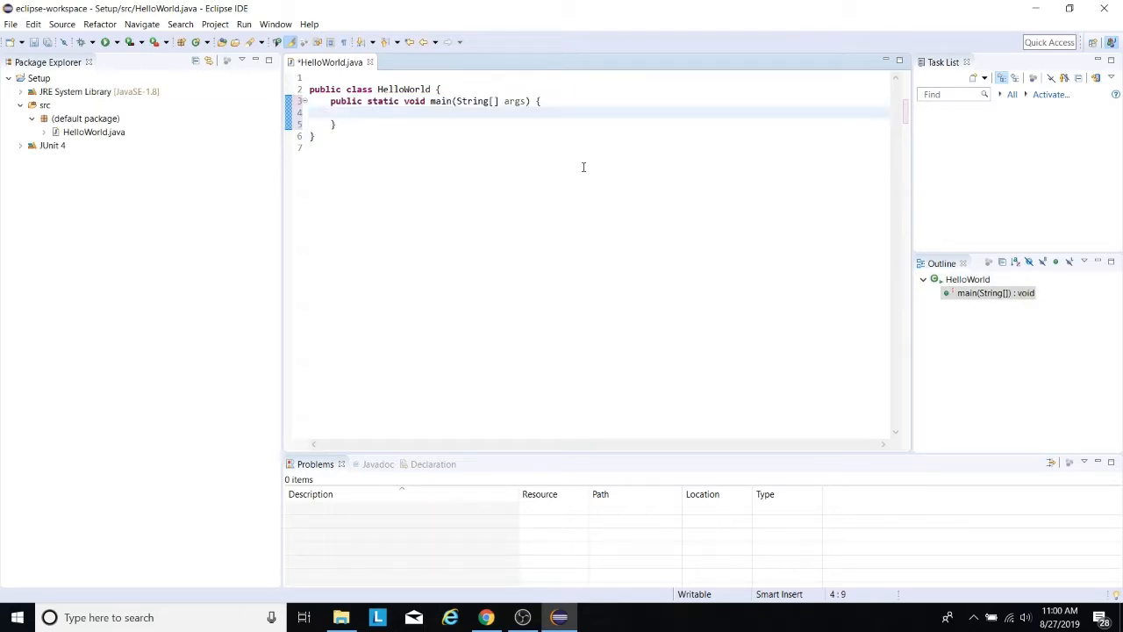
type("System.out.println")
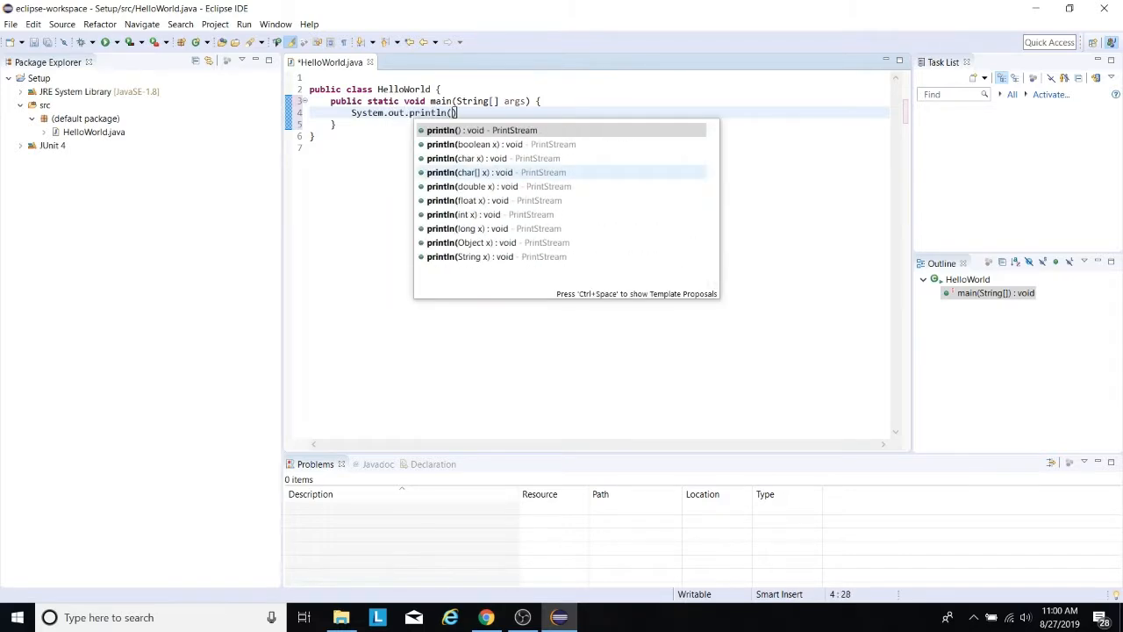
type("(\"")
type("ello World\"")
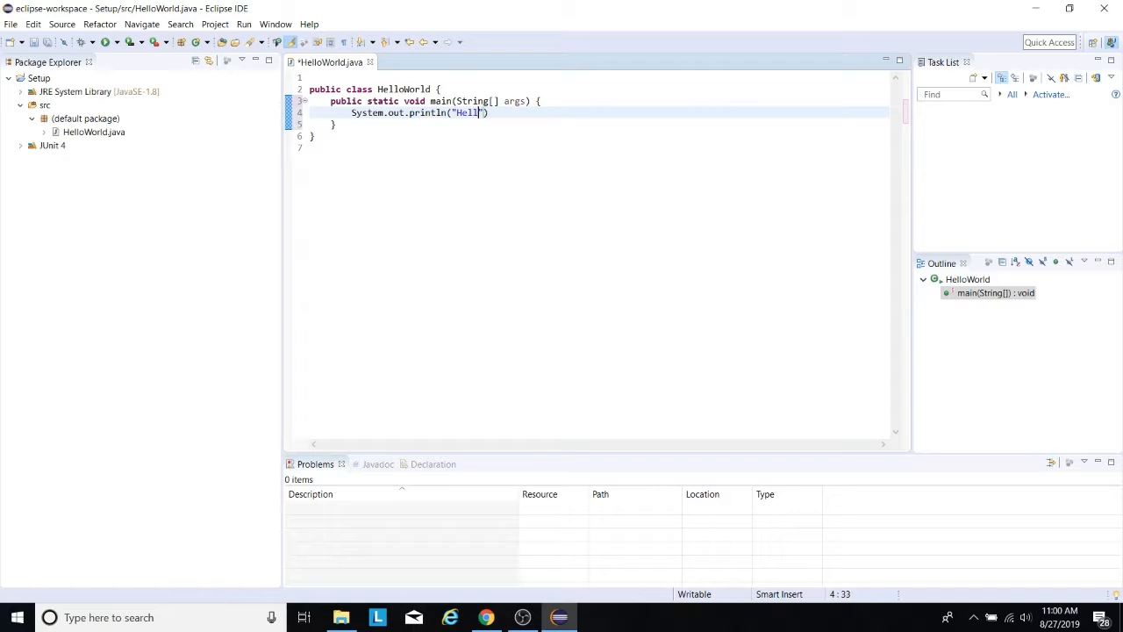
type(");")
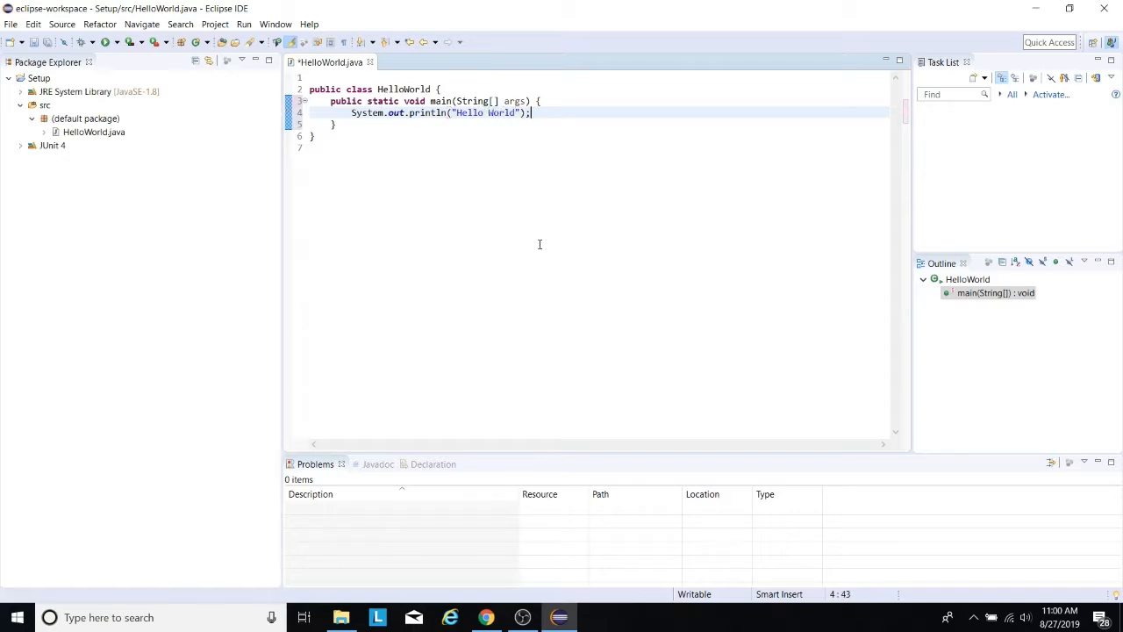
Save and run the HelloWorld program, and highlight its output in the console.
left_click(104, 44)
left_click(536, 360)
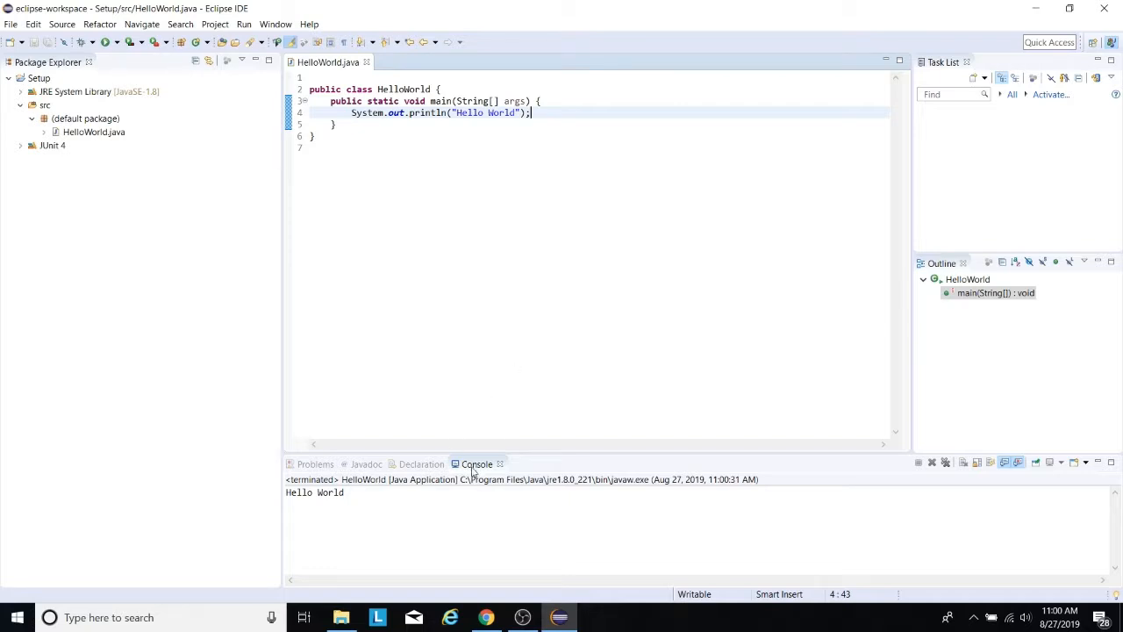
left_click_drag(358, 499, 243, 491)
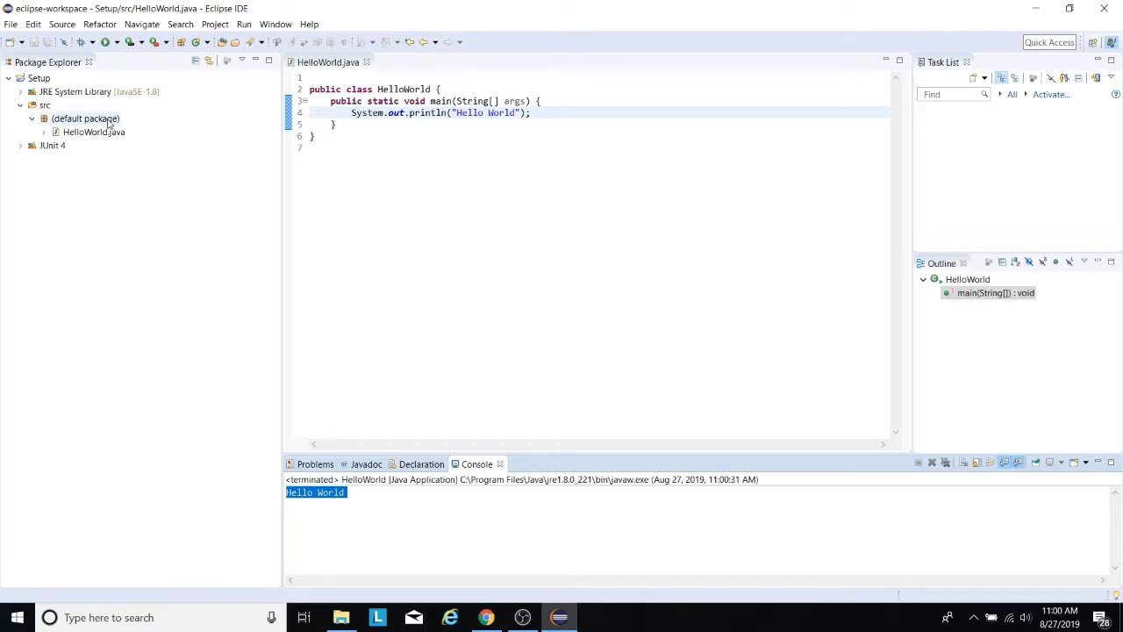
Create a JUnit 4 test case named SetupJUnitTest in the Setup project, and expand the JUnit 4 library to view its jars.
right_click(47, 78)
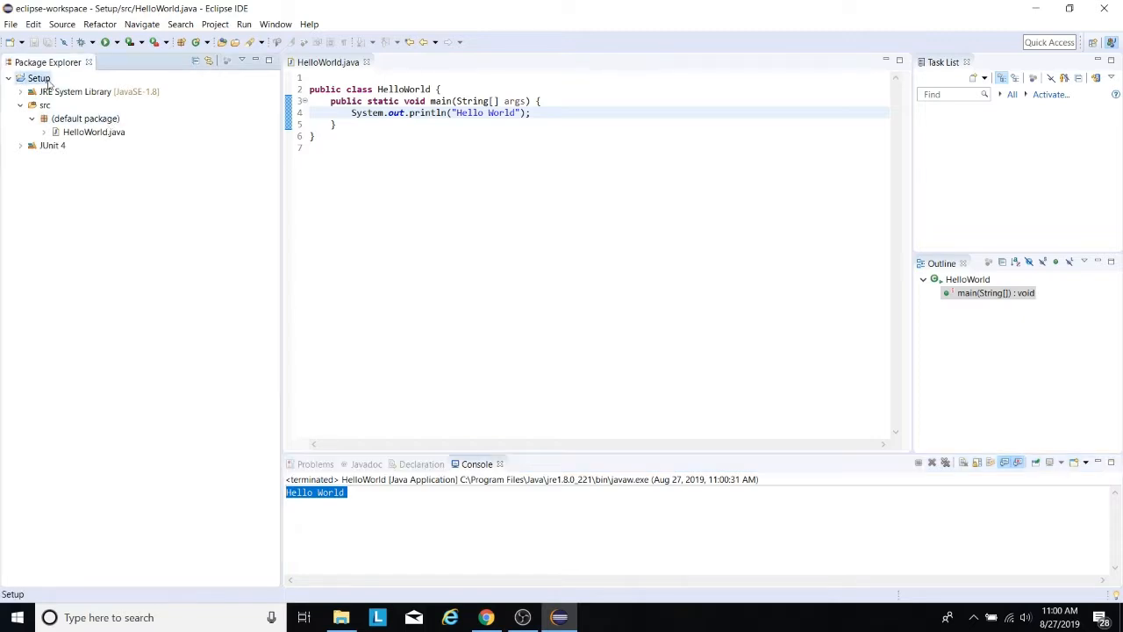
mouse_move(86, 91)
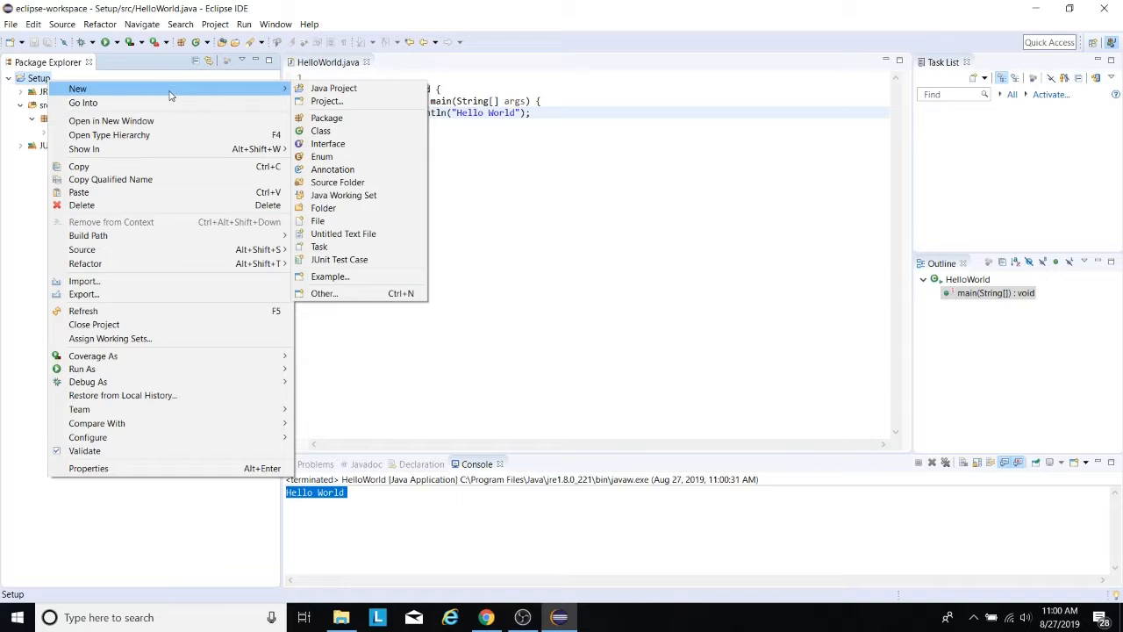
left_click(357, 261)
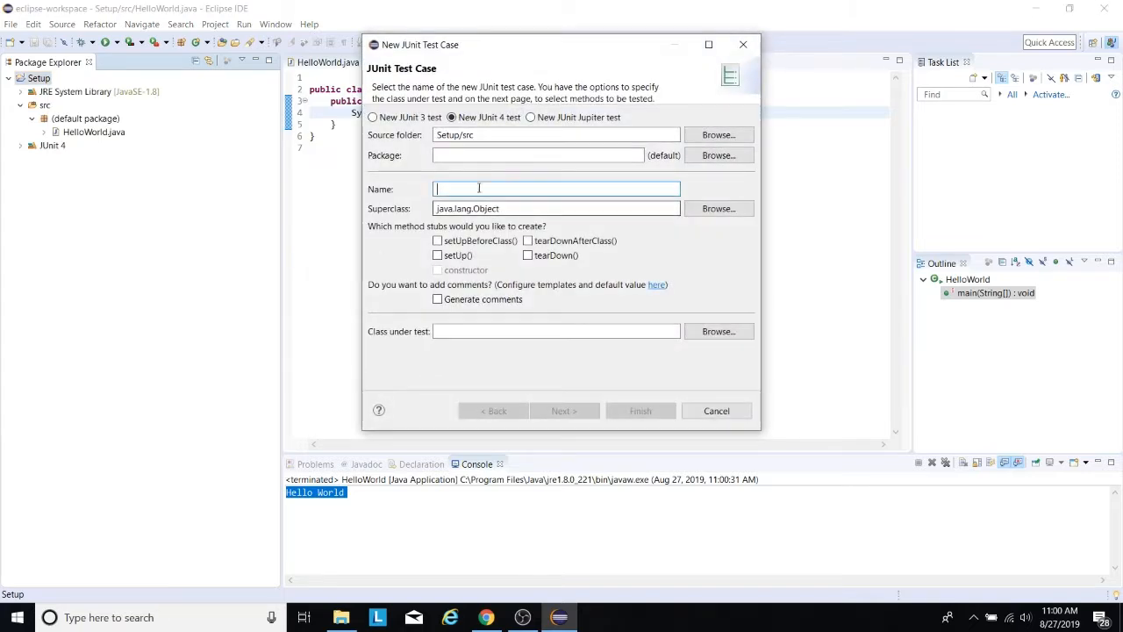
left_click(531, 118)
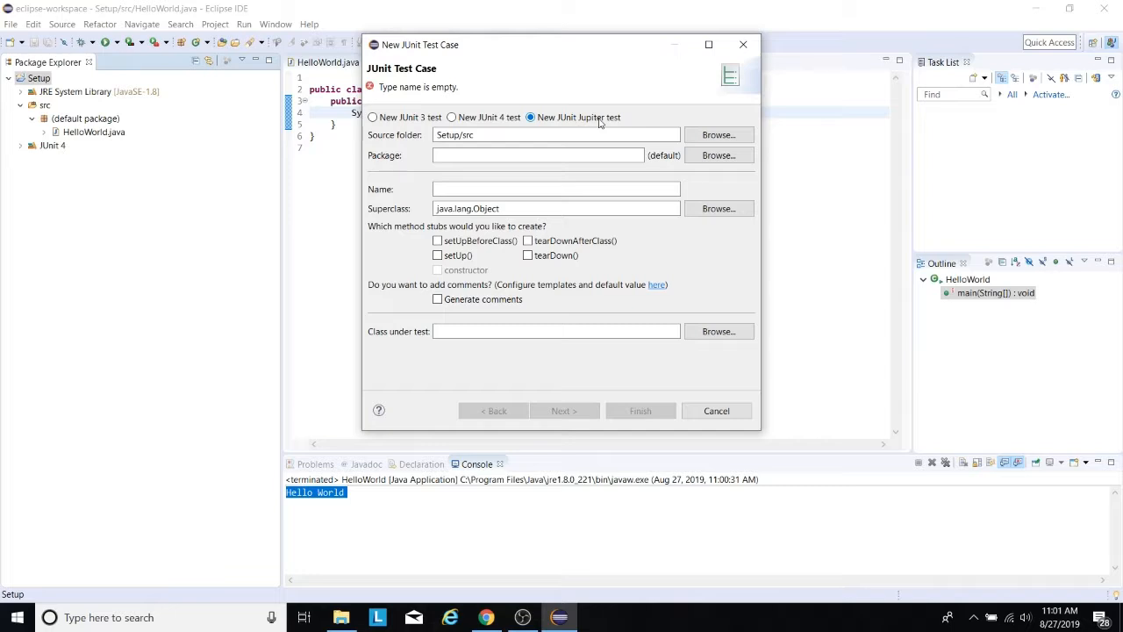
left_click(493, 122)
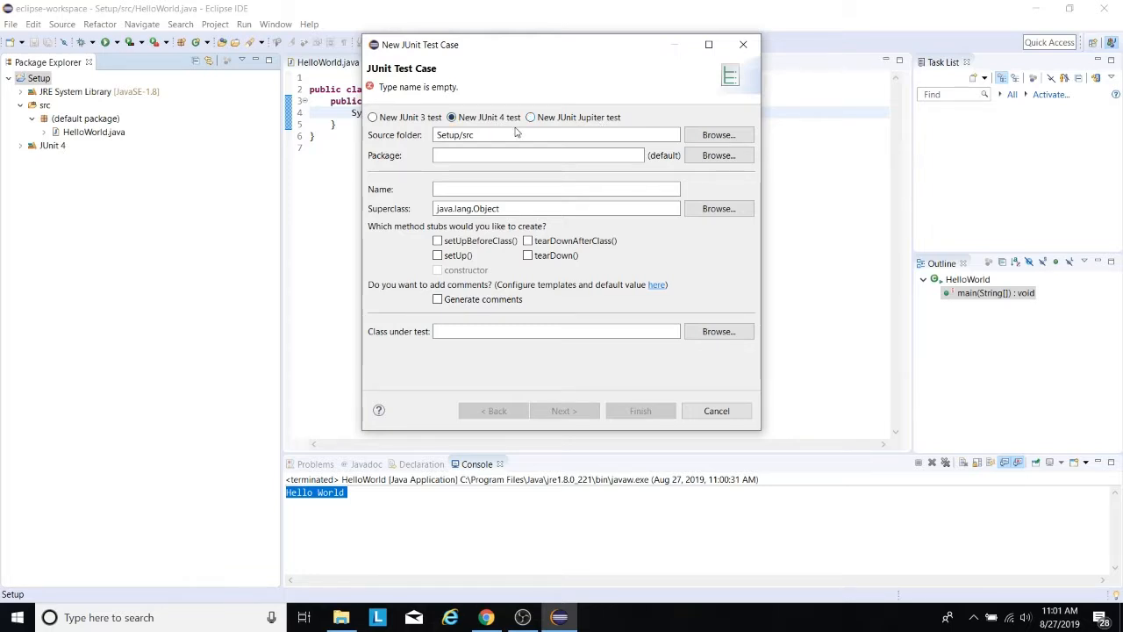
left_click(499, 187)
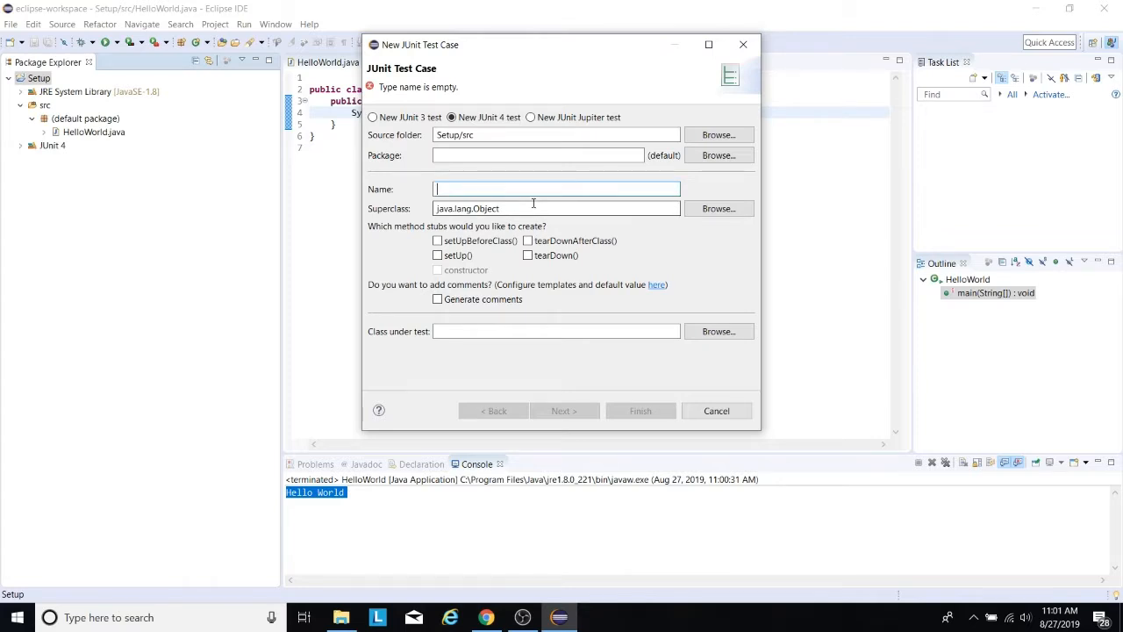
type("SetupJ")
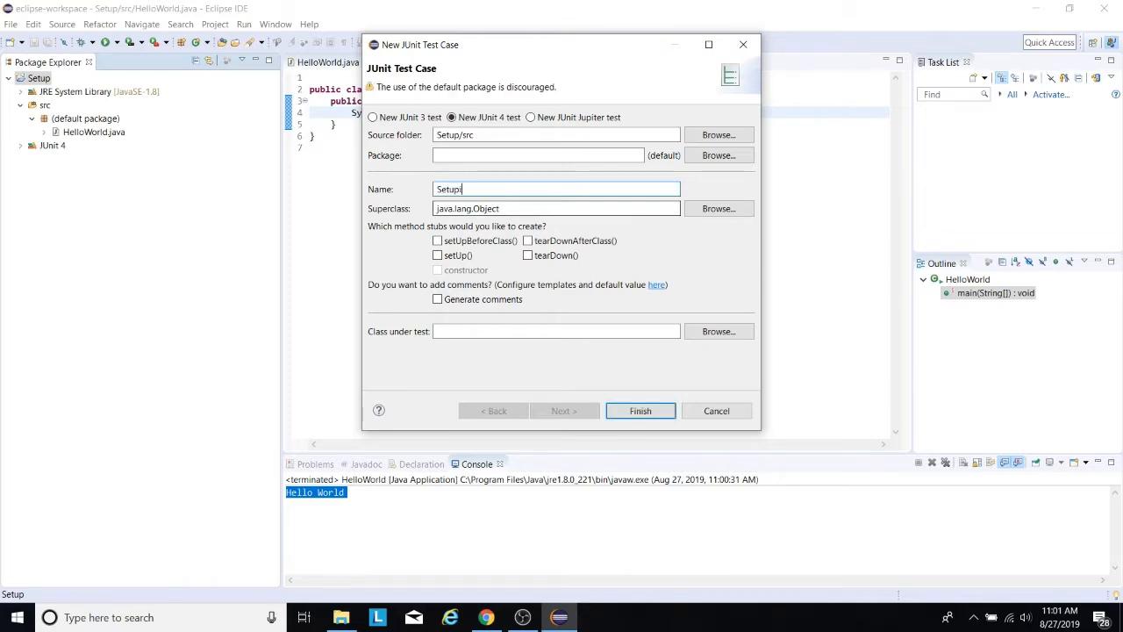
type("unit")
key("BackSpace")
key("BackSpace")
type("UnitTest")
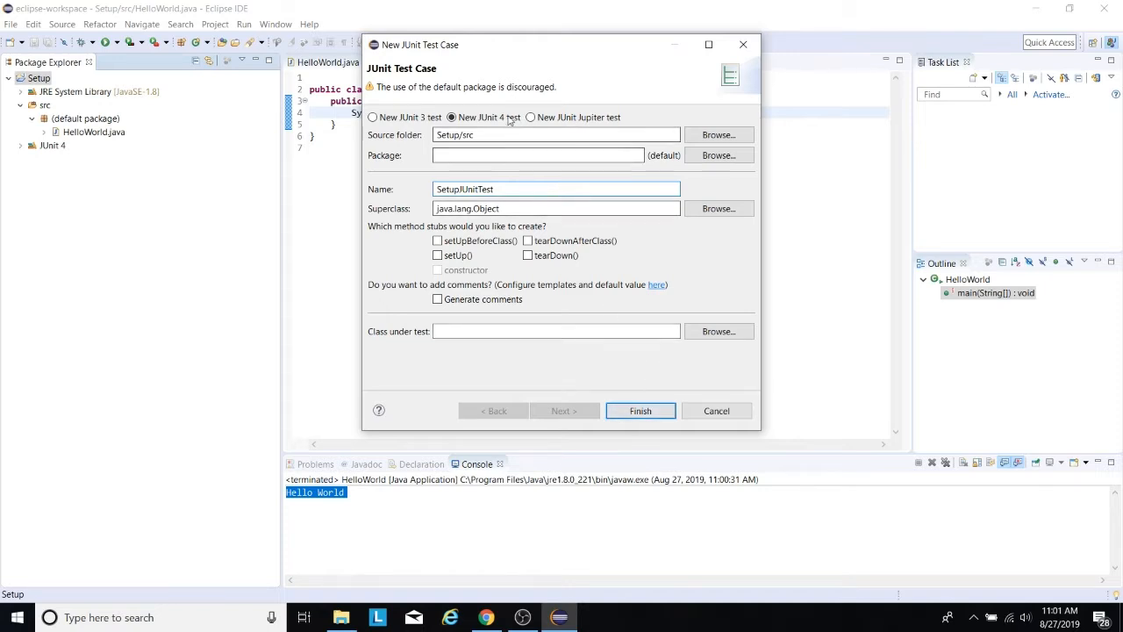
left_click(641, 409)
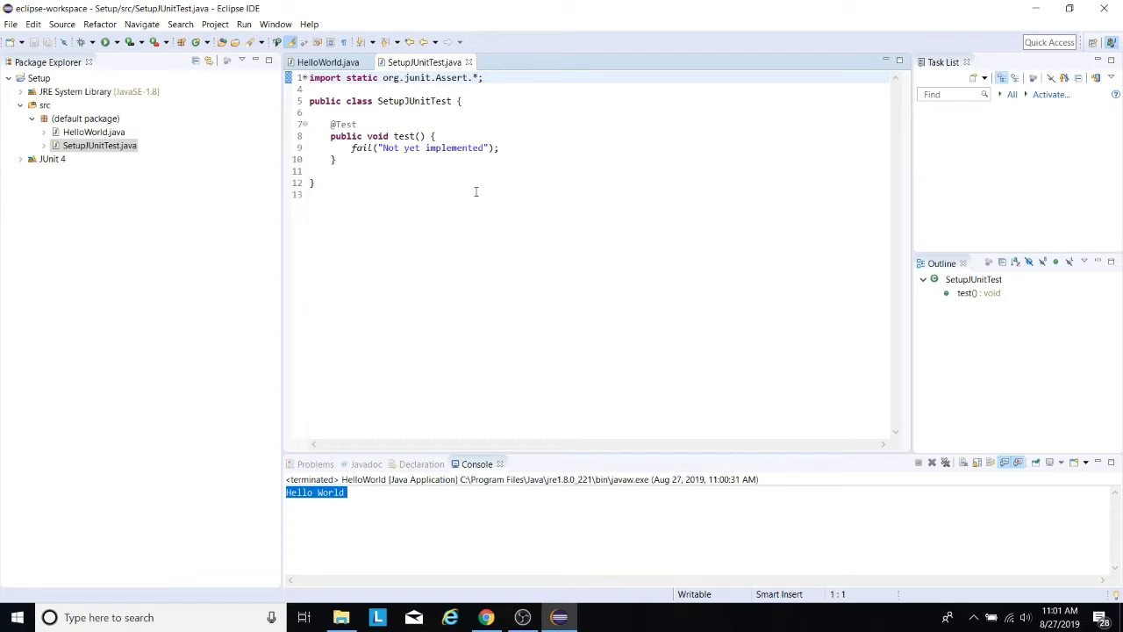
left_click(20, 159)
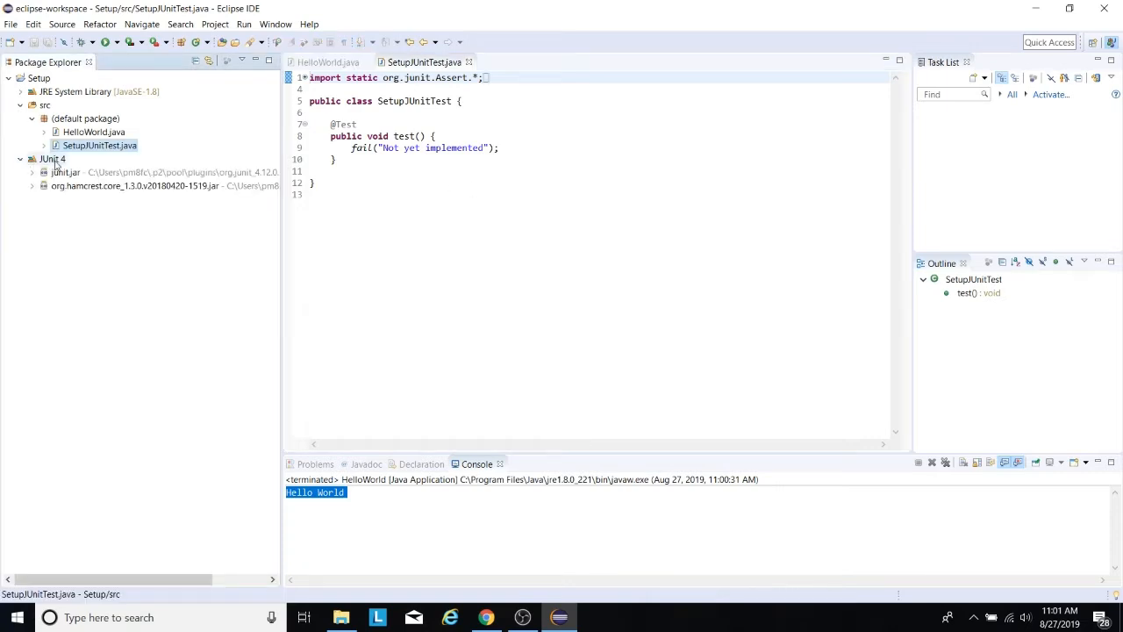